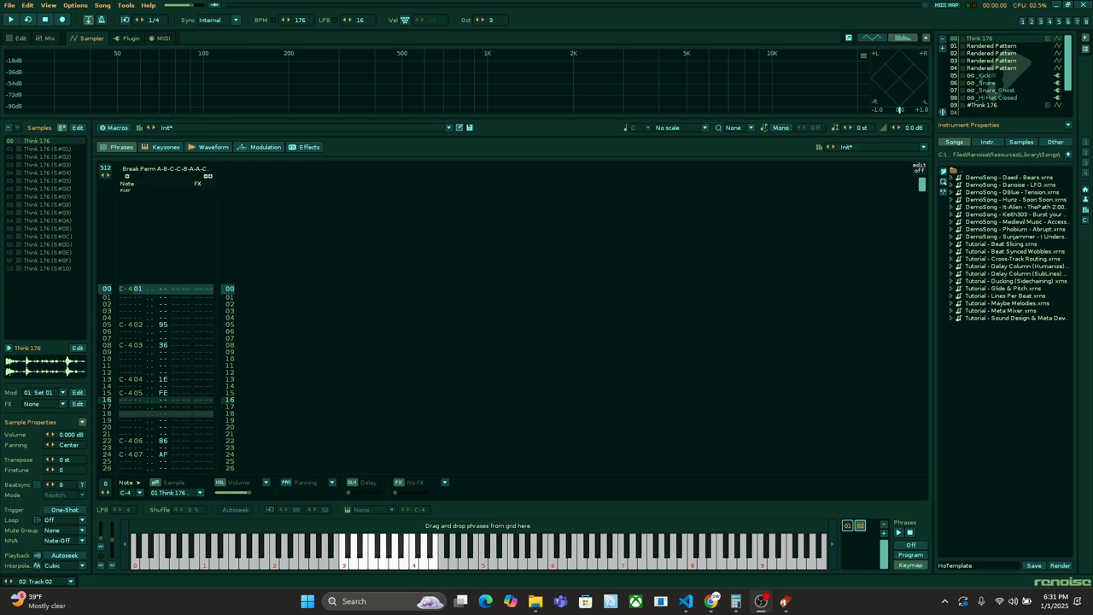
# Audition the existing break permutation phrase.
pyautogui.click(596, 481)
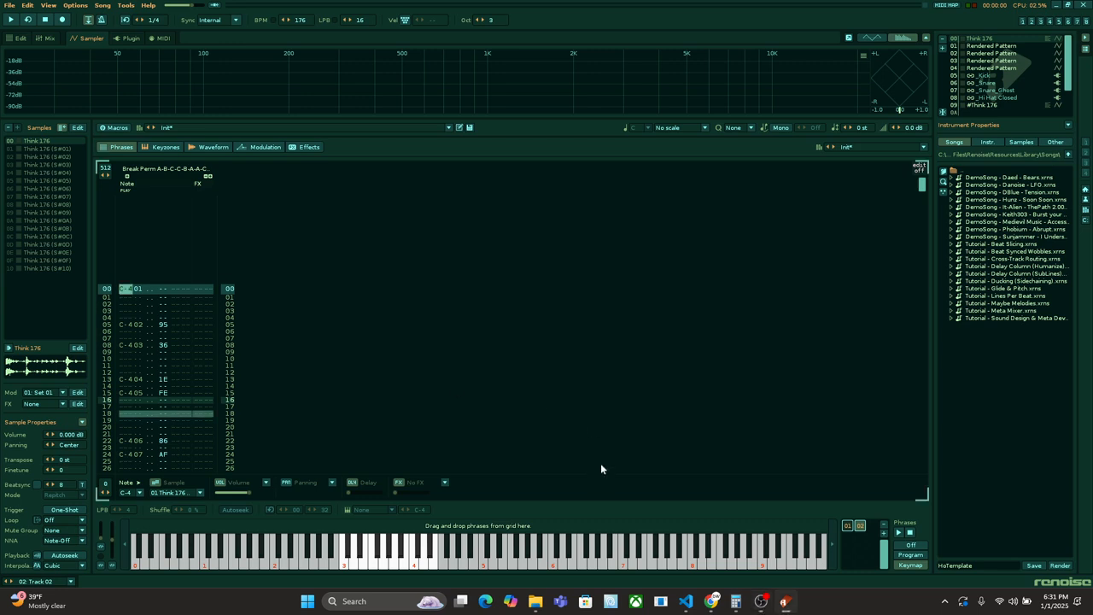
pyautogui.press('q')
# Open the BreakPal tool, import the slice labels from the A-176 file and save them in the Slice Labeler.
pyautogui.click(127, 5)
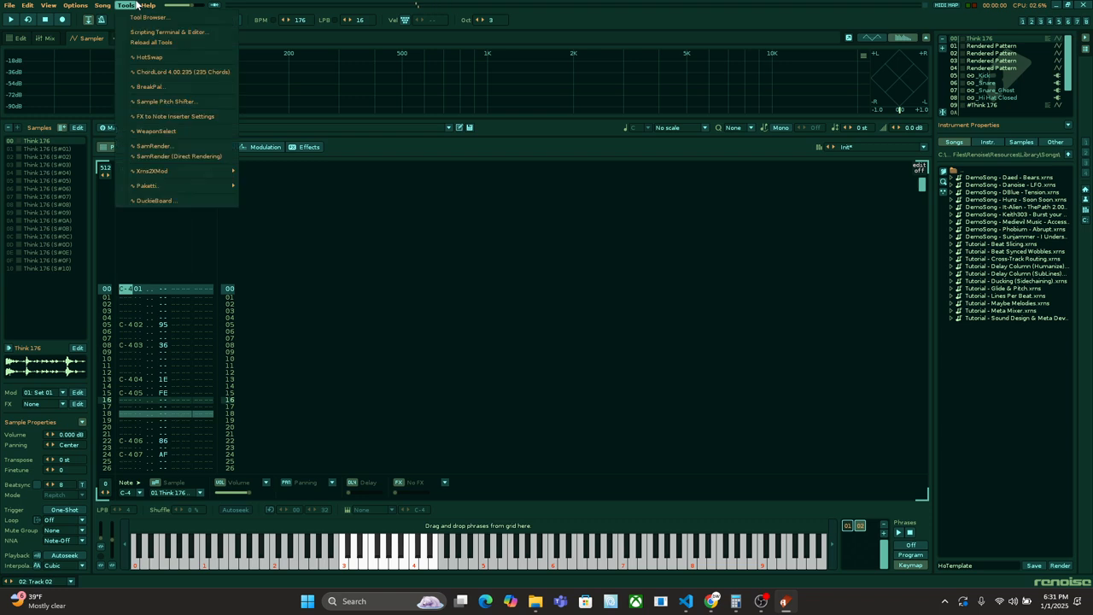
pyautogui.click(156, 85)
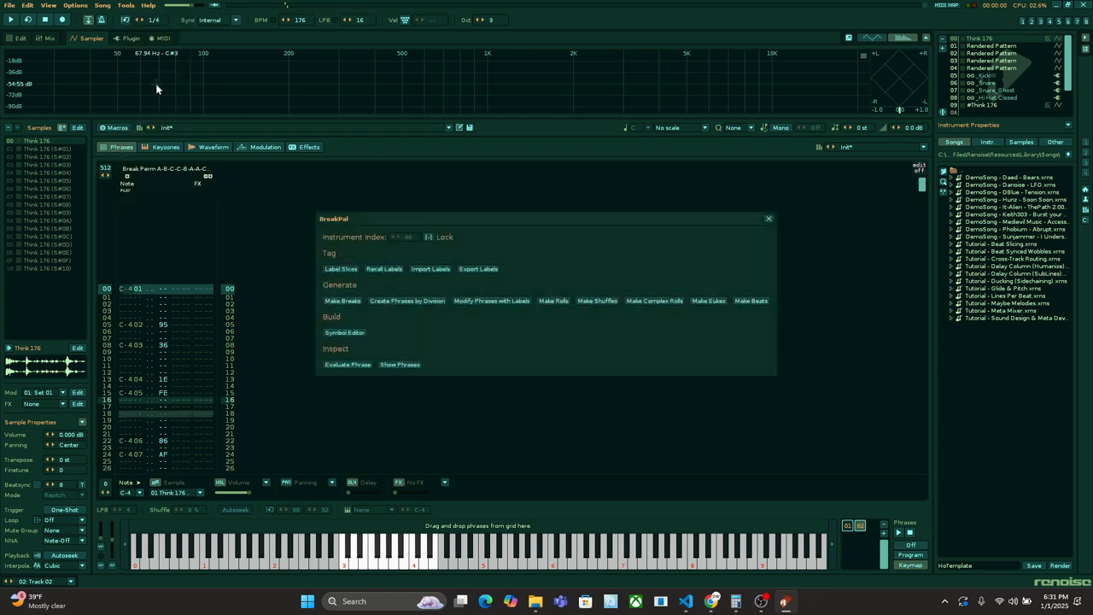
pyautogui.click(435, 268)
pyautogui.doubleClick(452, 336)
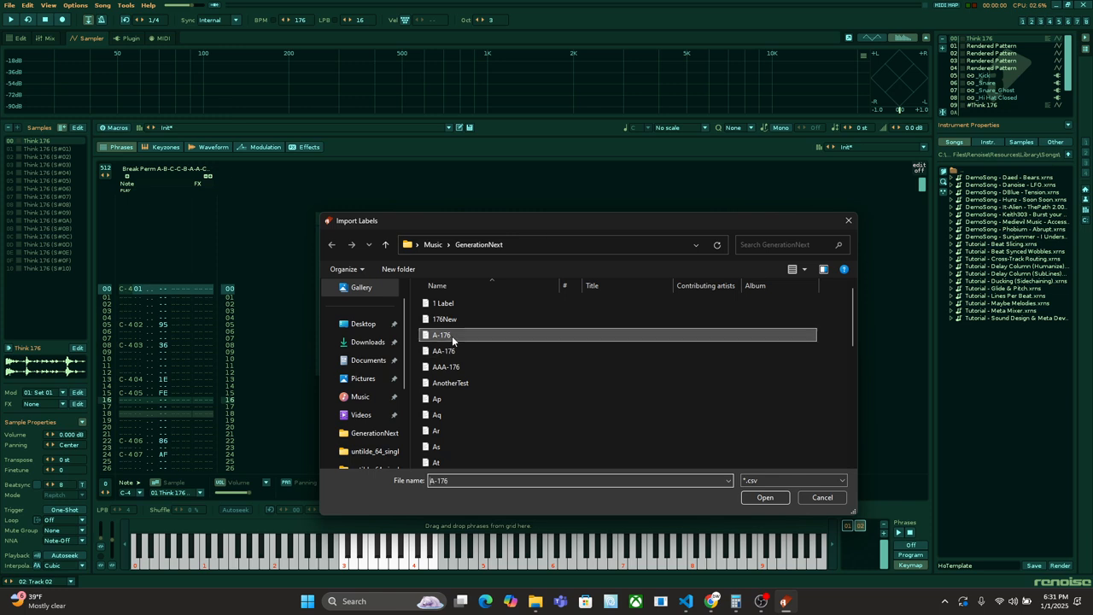
pyautogui.click(342, 272)
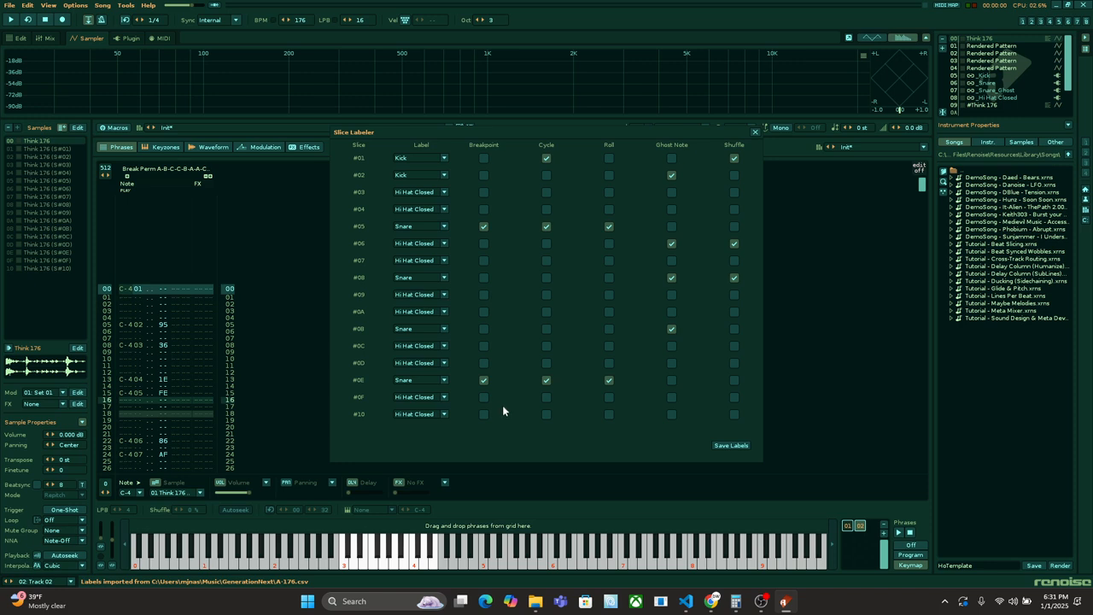
pyautogui.click(730, 446)
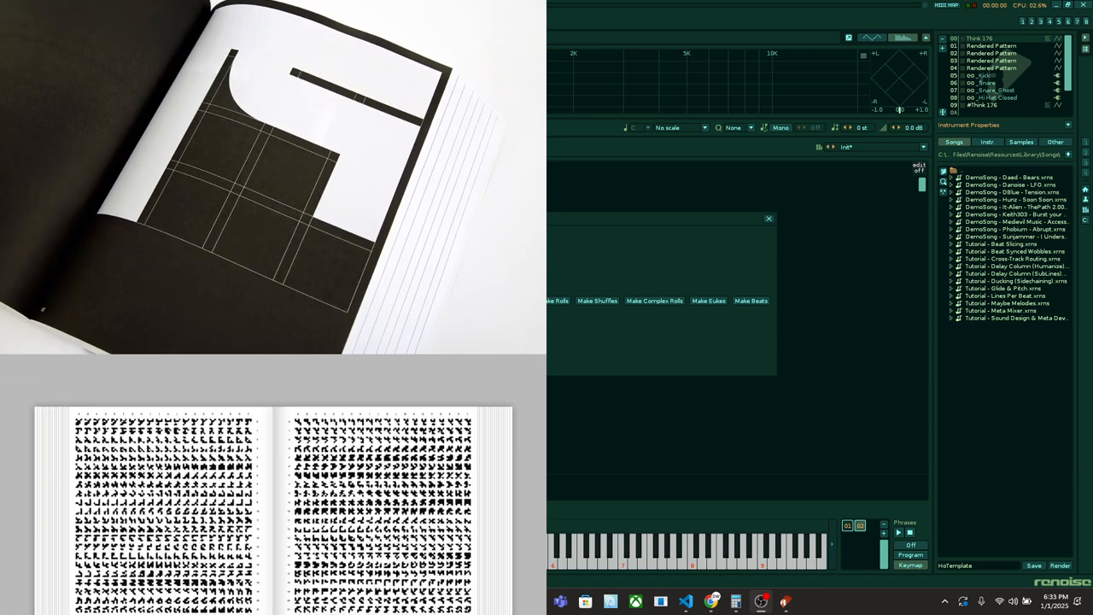
# In BreakPal's Symbol Editor, enter the break string ABC and commit it to a phrase.
pyautogui.click(785, 601)
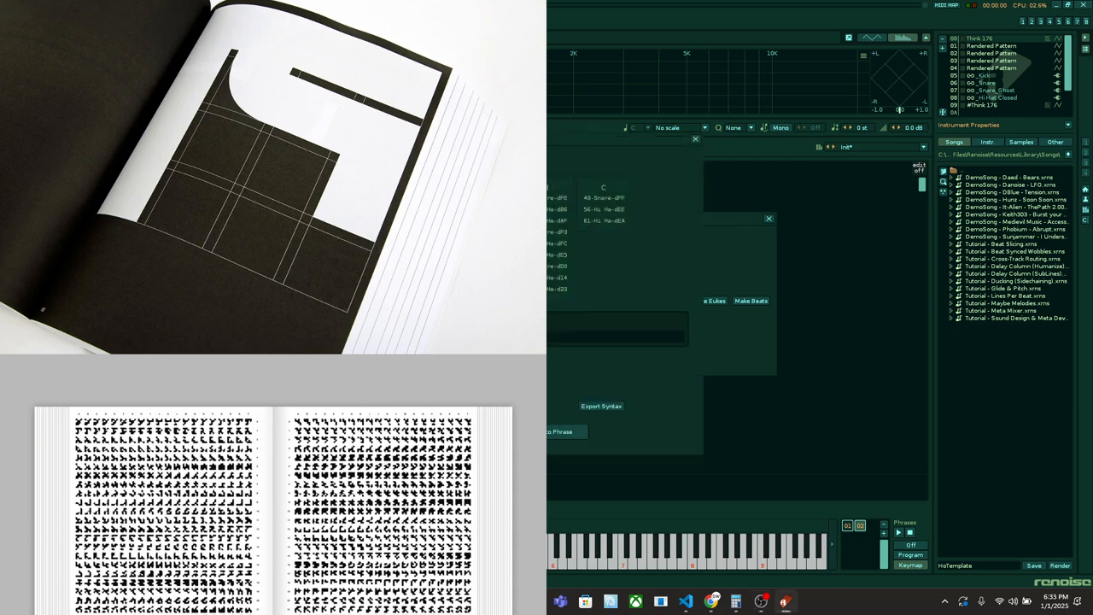
pyautogui.hotkey('alt', 'Tab')
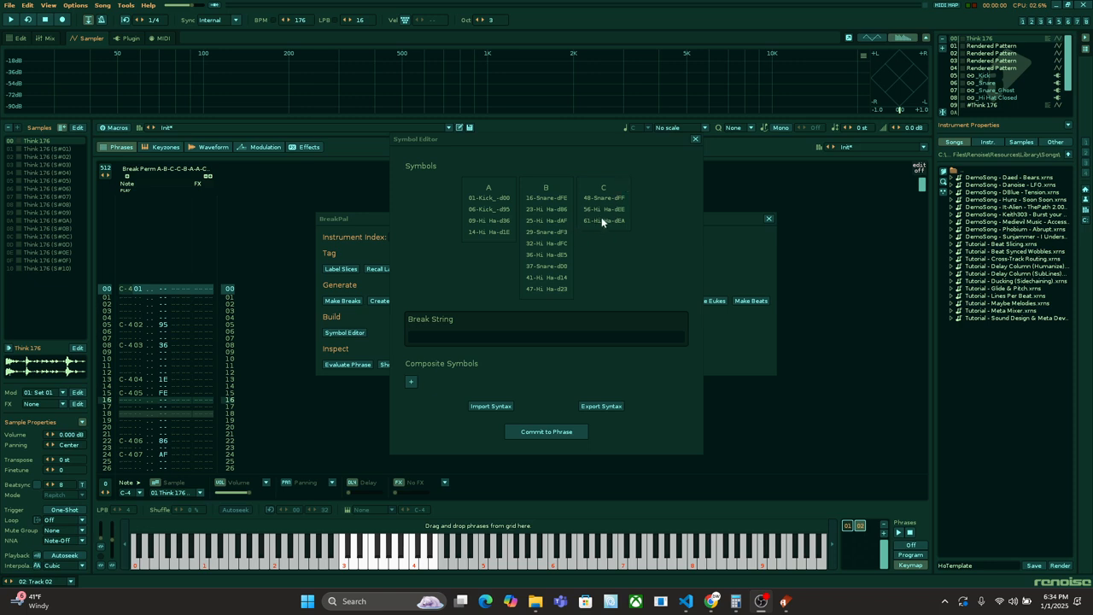
pyautogui.click(498, 337)
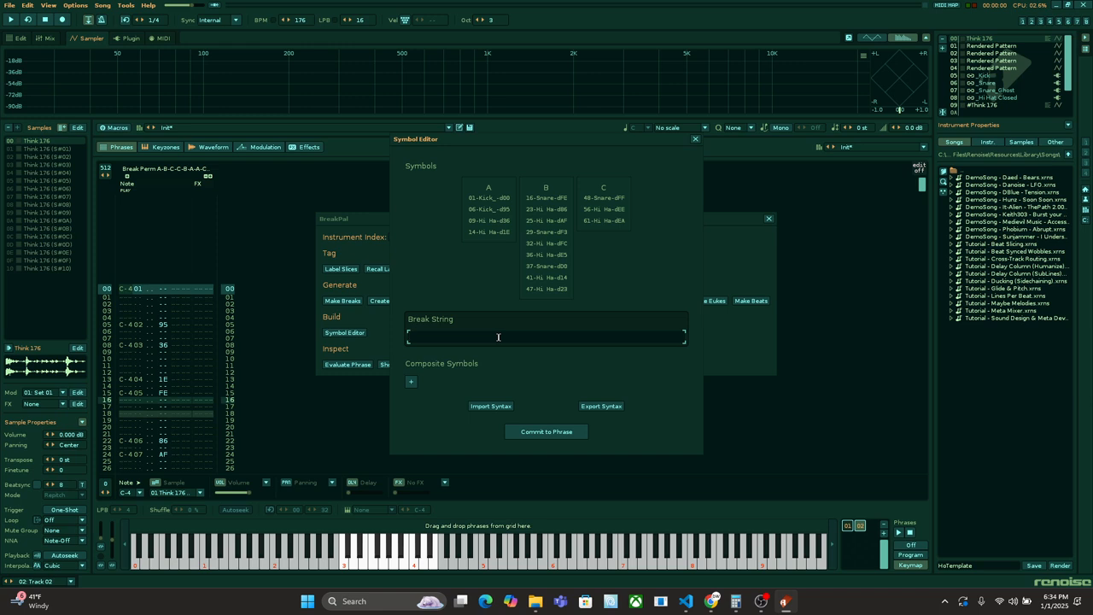
pyautogui.click(849, 525)
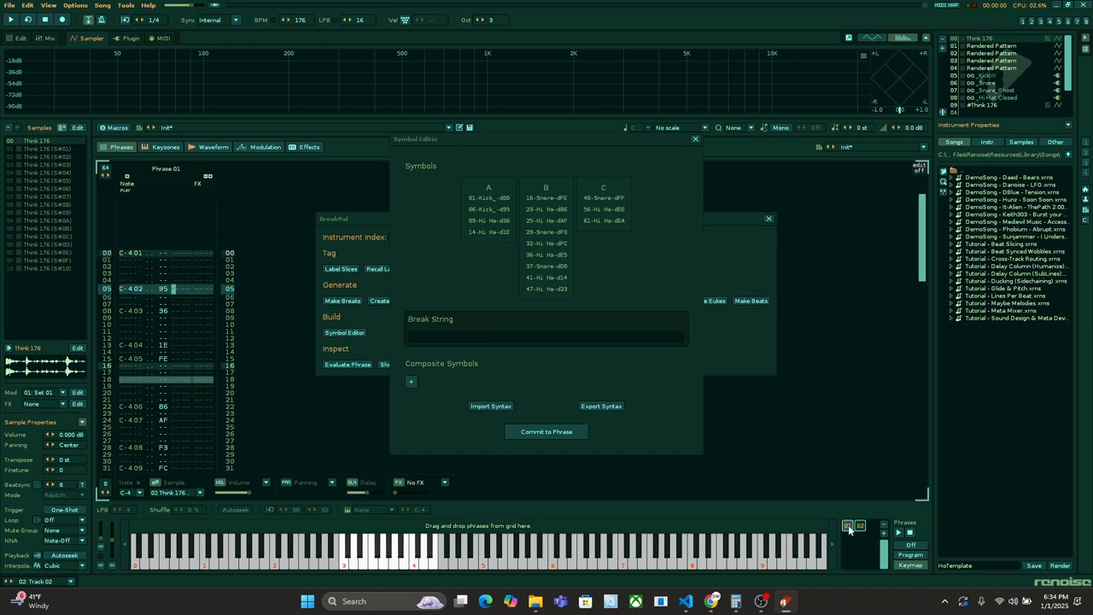
pyautogui.click(462, 335)
pyautogui.write('ABC')
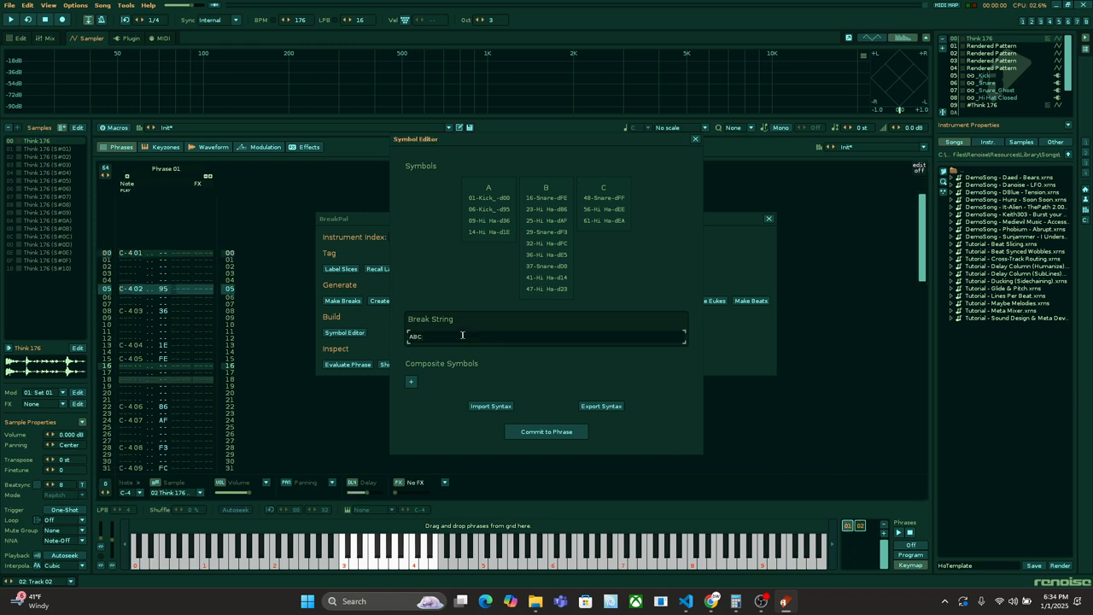
pyautogui.click(561, 432)
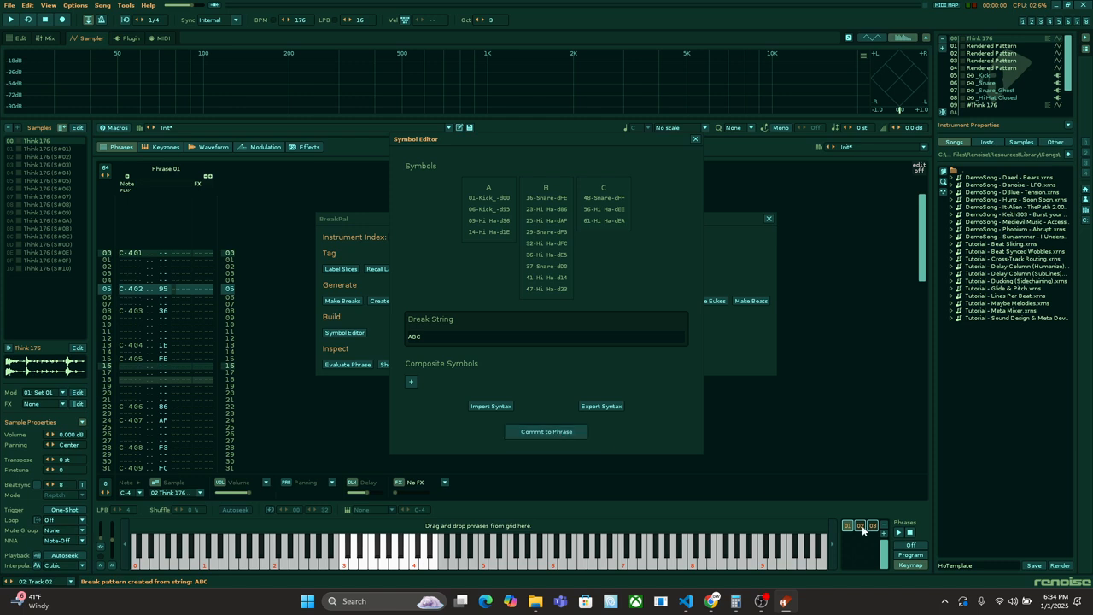
# Select the newly created A-B-C phrase and audition it.
pyautogui.click(872, 526)
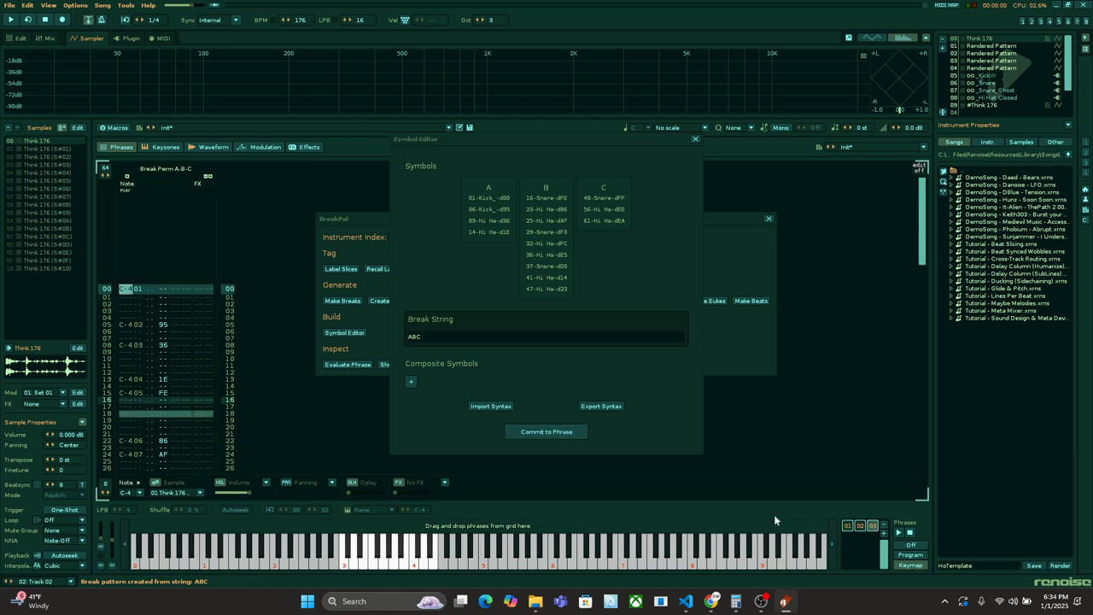
pyautogui.click(202, 381)
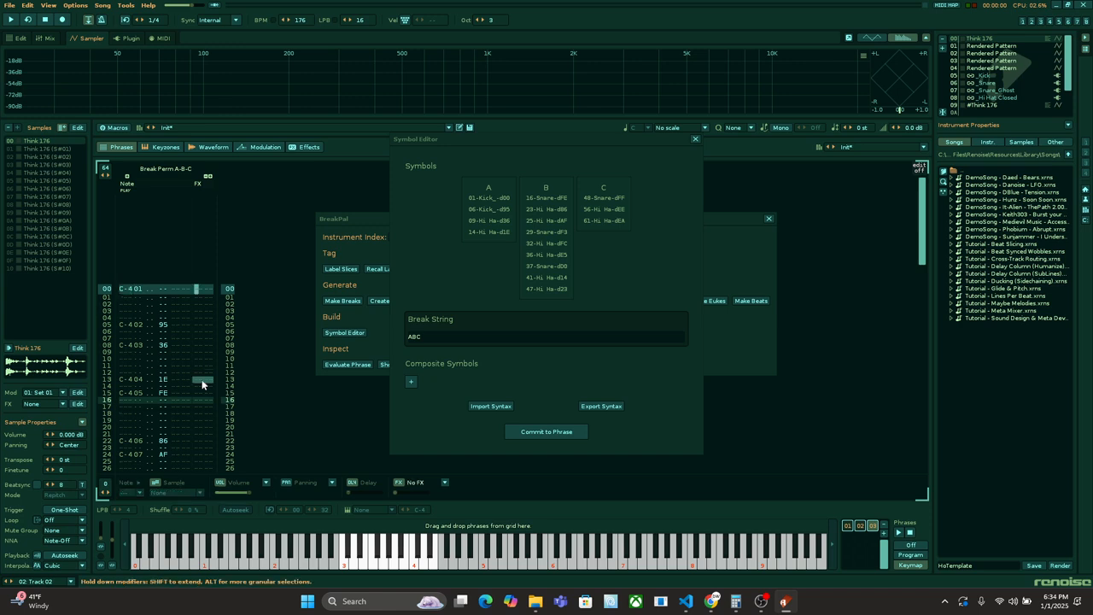
pyautogui.press('q')
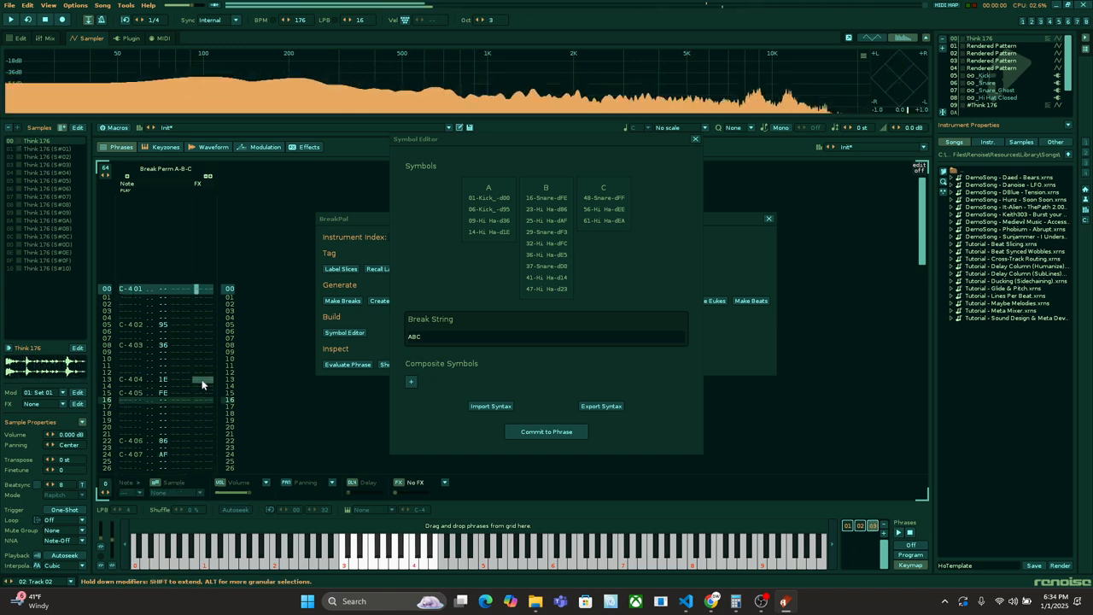
# Change the break string to ACCCABBAB, commit it to a phrase and audition the result.
pyautogui.click(463, 339)
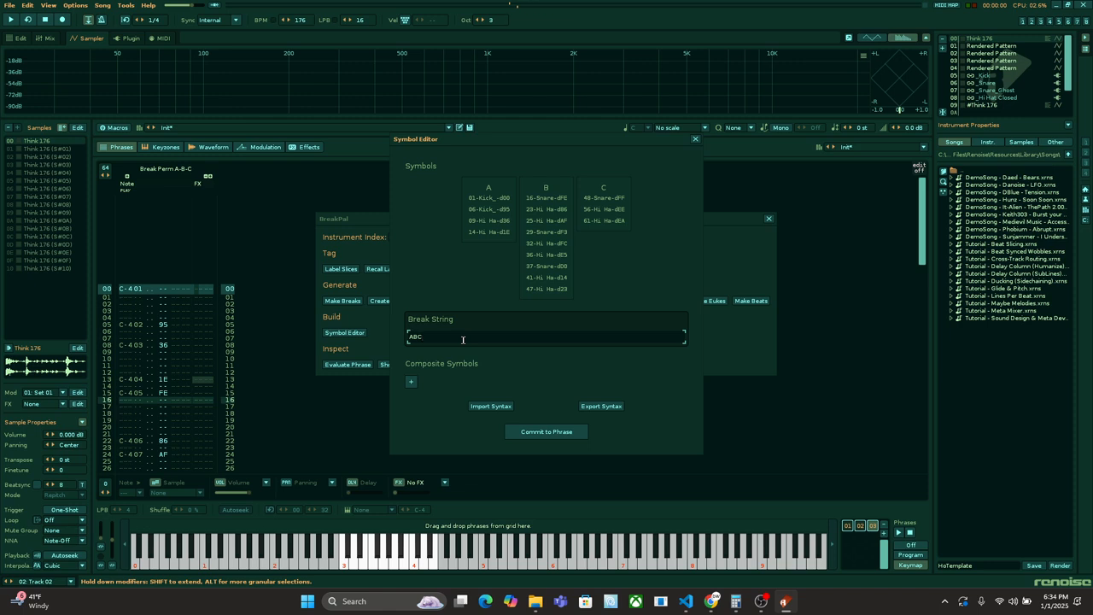
pyautogui.write('C')
pyautogui.press('BackSpace')
pyautogui.press('BackSpace')
pyautogui.write('CC')
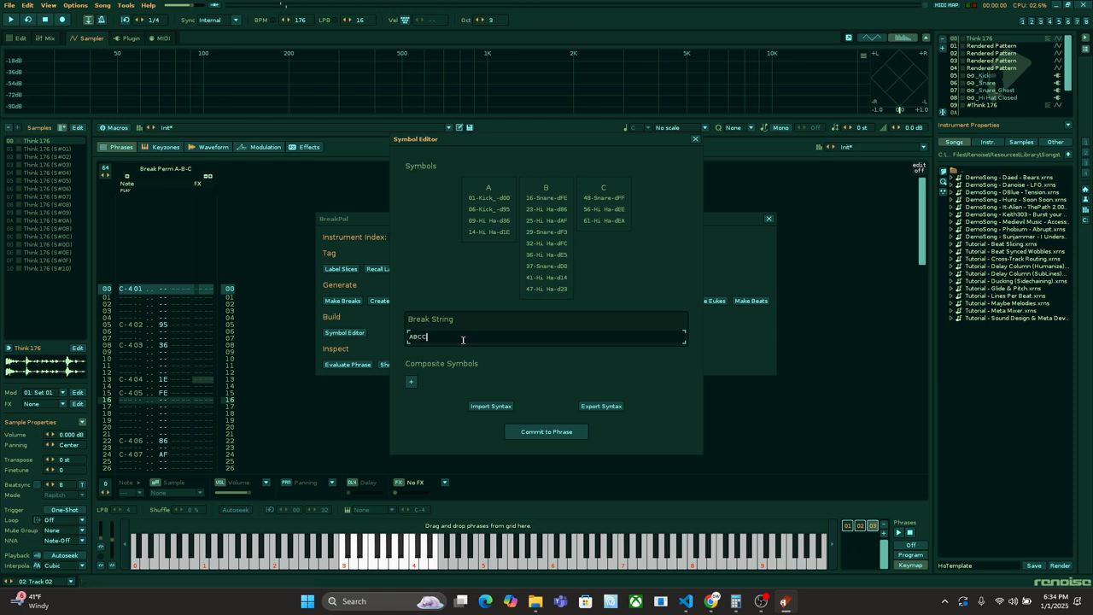
pyautogui.press('BackSpace')
pyautogui.press('BackSpace')
pyautogui.press('BackSpace')
pyautogui.write('CCCABBAB')
pyautogui.click(550, 430)
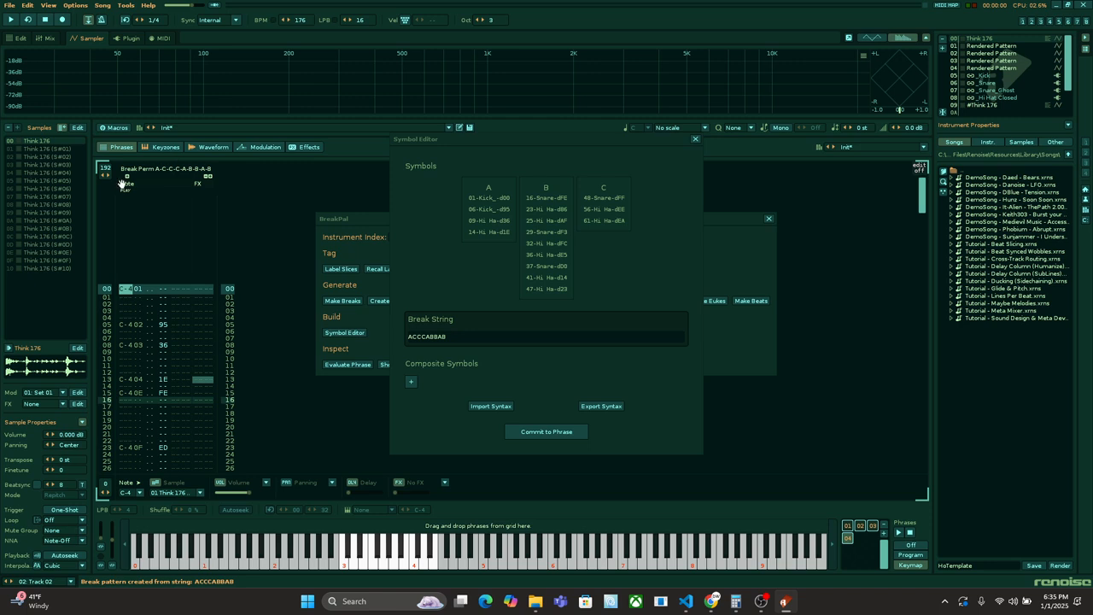
pyautogui.click(169, 333)
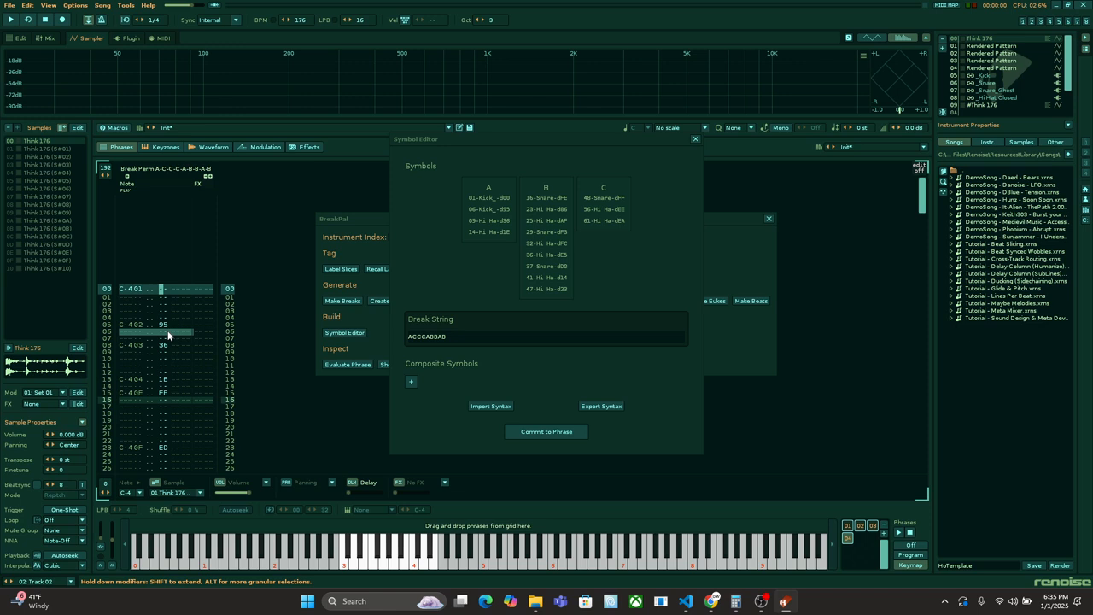
pyautogui.press('space')
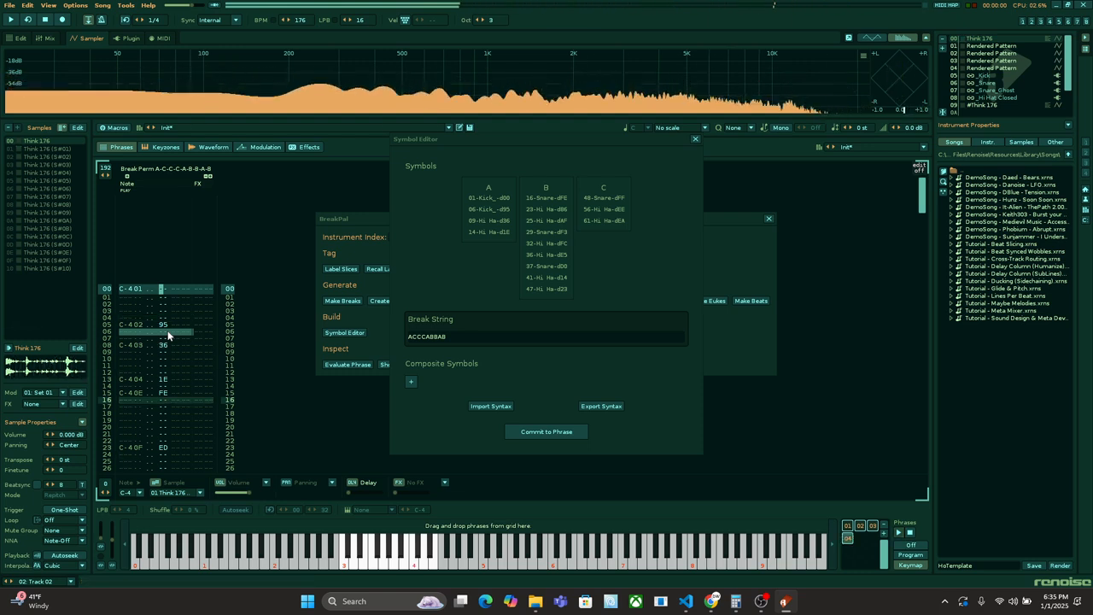
# Clear the break string and define the composite symbols U = AB, V = BC and W = AC.
pyautogui.click(458, 338)
pyautogui.press('BackSpace')
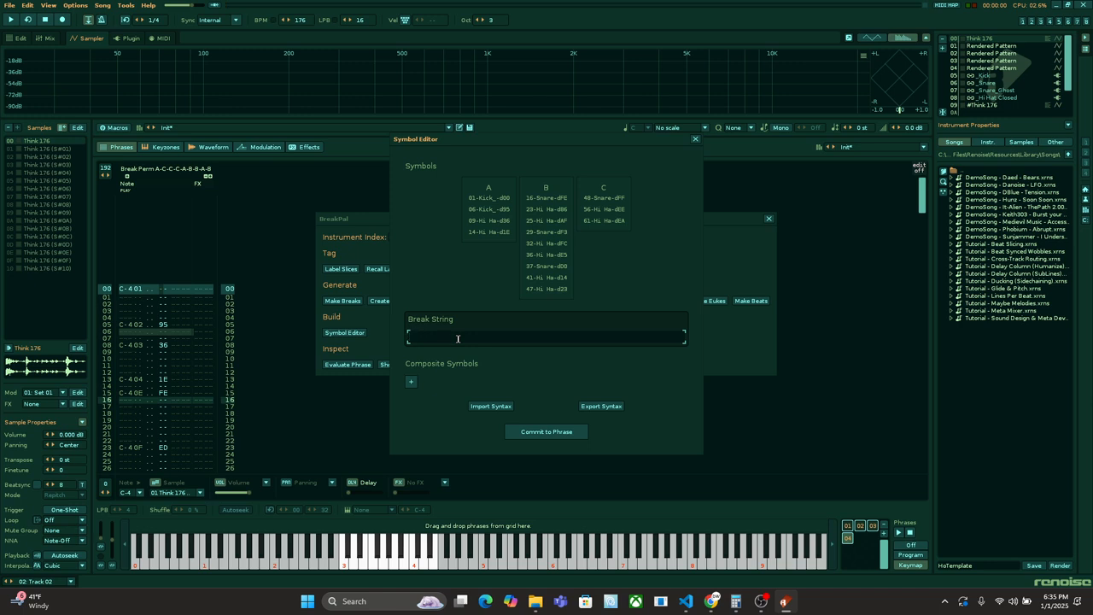
pyautogui.click(412, 383)
pyautogui.write('AB')
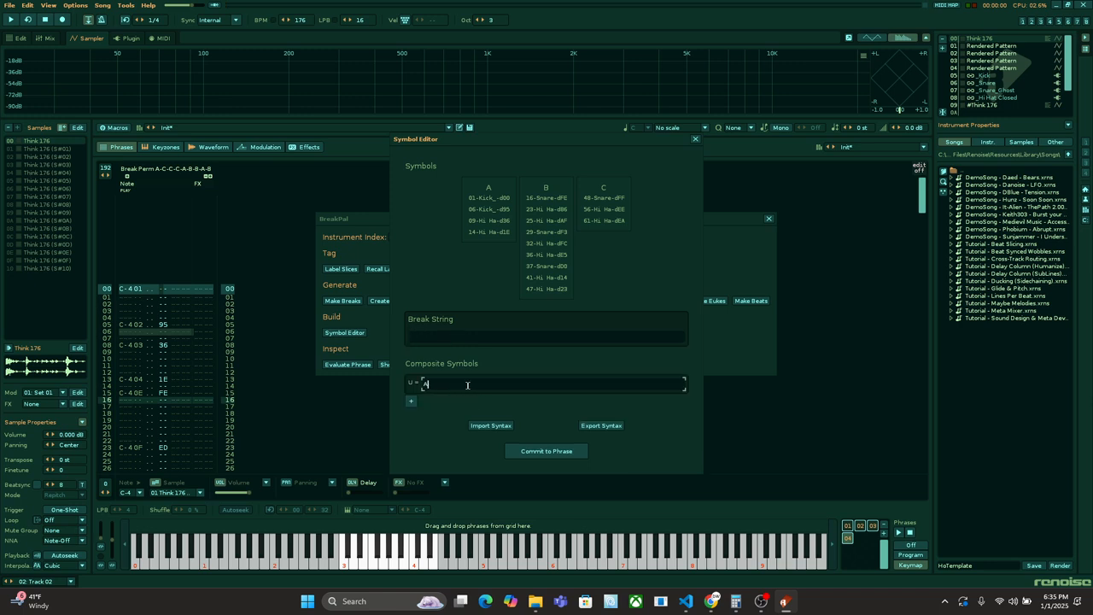
pyautogui.click(410, 402)
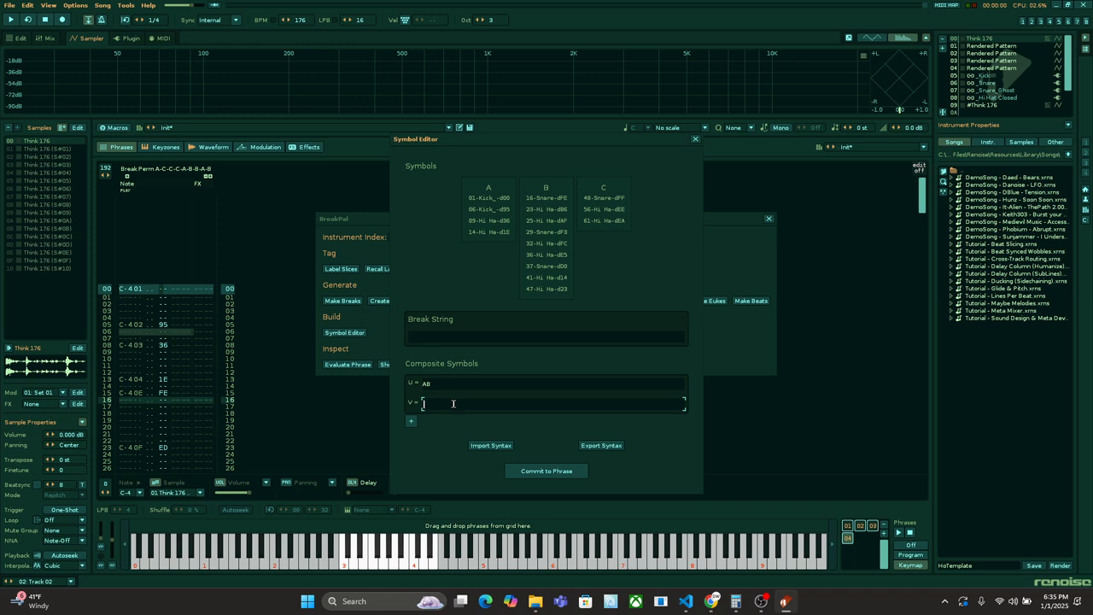
pyautogui.write('BC')
pyautogui.click(411, 420)
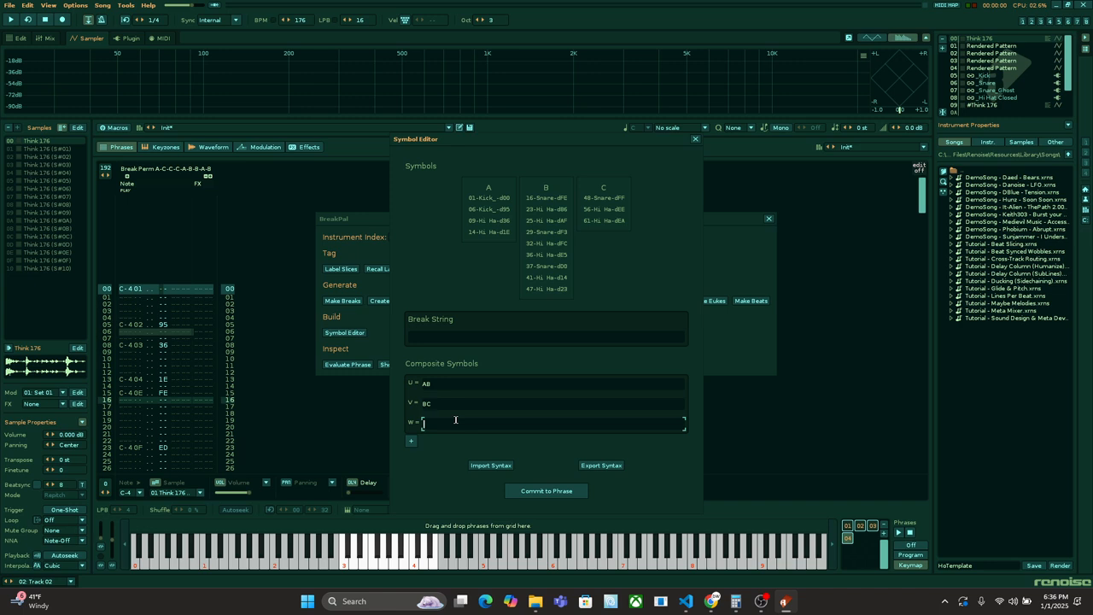
pyautogui.write('AC')
# Define three more composite symbols: X = CAB, Y = BCA and Z = ACB.
pyautogui.click(411, 441)
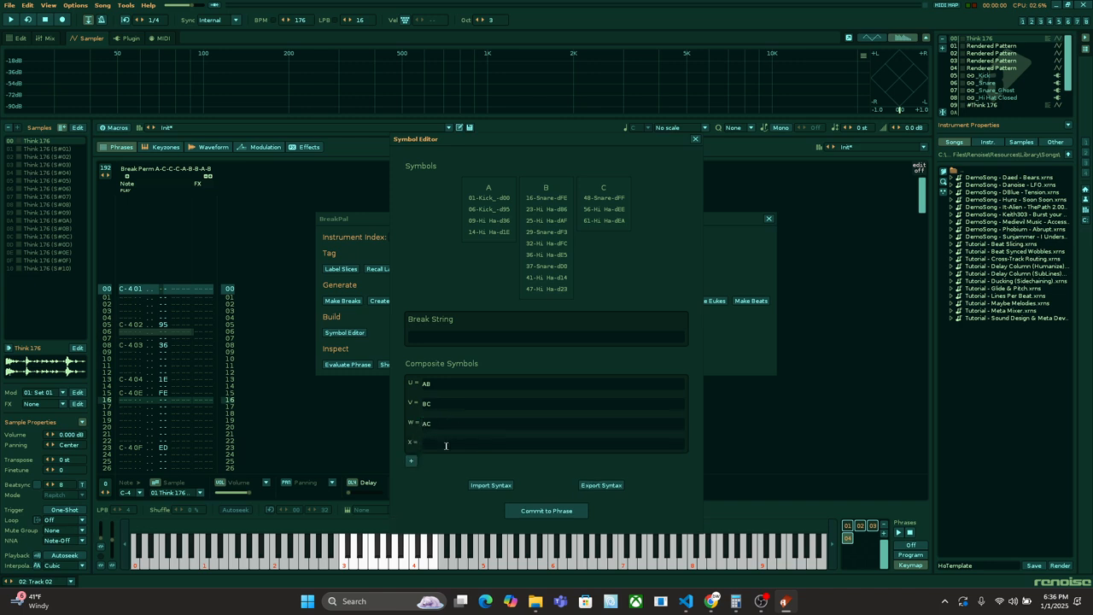
pyautogui.click(448, 447)
pyautogui.write('CAB')
pyautogui.click(411, 462)
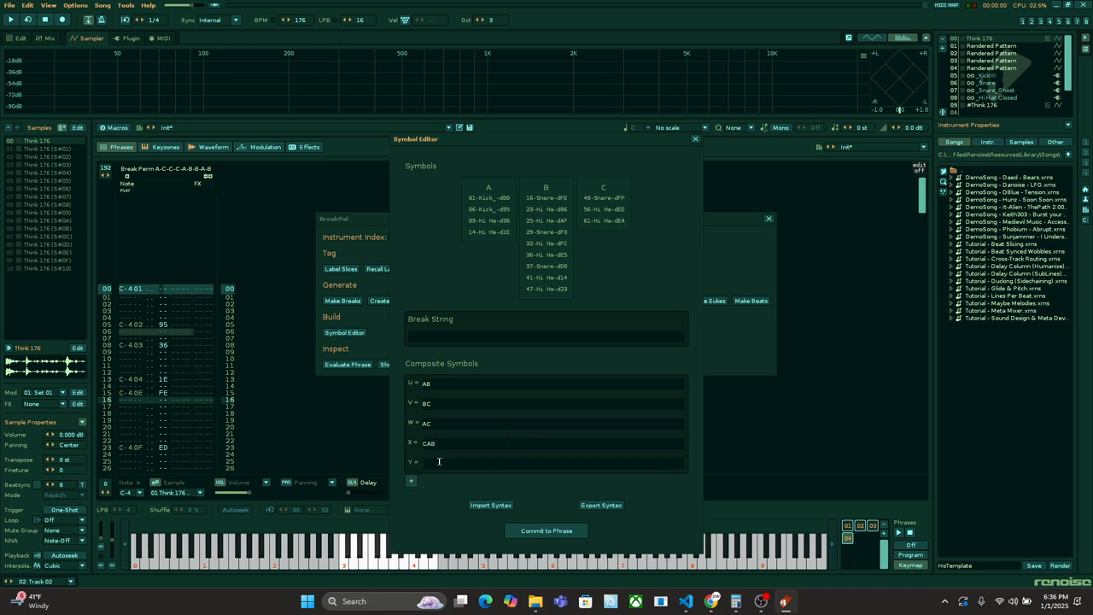
pyautogui.write('BCA')
pyautogui.click(410, 482)
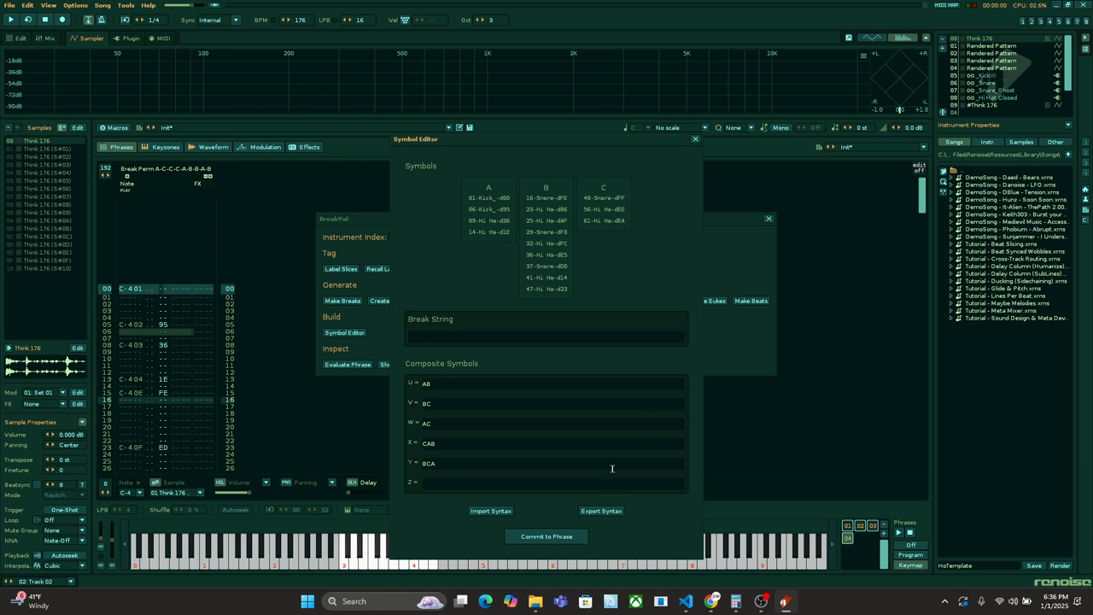
pyautogui.click(489, 482)
pyautogui.write('ACB')
# Enter the break string UVWXYZ and commit it to a phrase.
pyautogui.click(457, 332)
pyautogui.write('UVWXYZ')
pyautogui.click(548, 536)
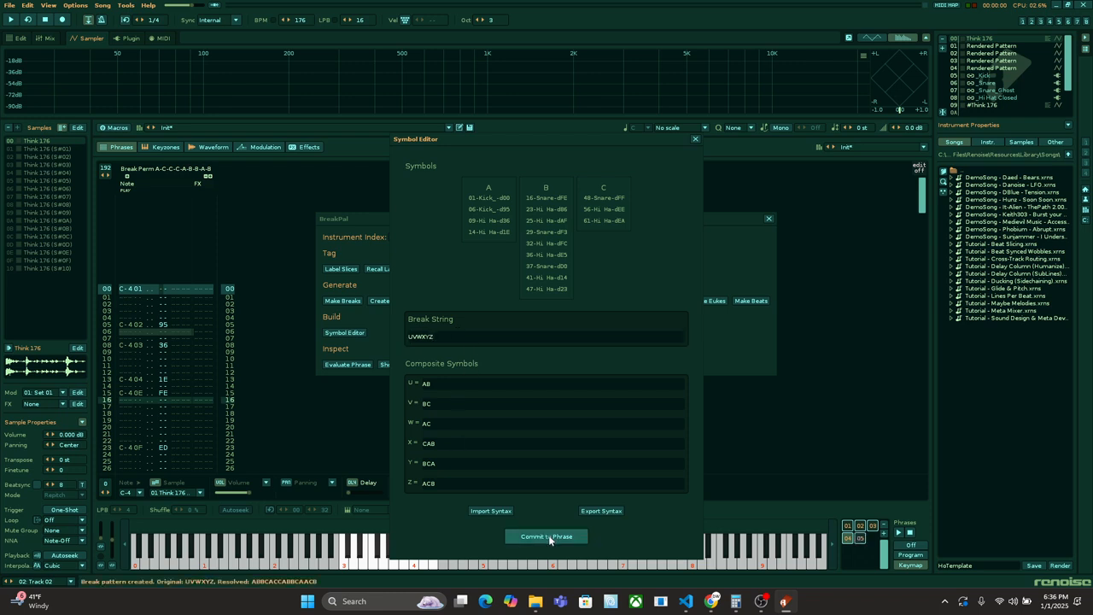
# Select the phrase built from the composite symbols and audition it.
pyautogui.click(860, 539)
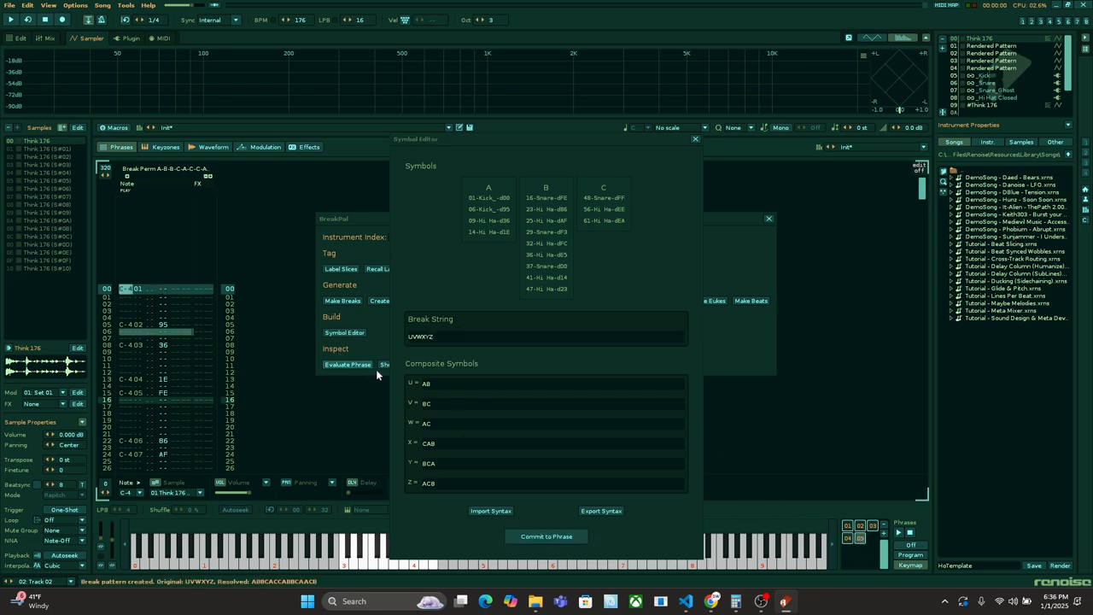
pyautogui.click(158, 341)
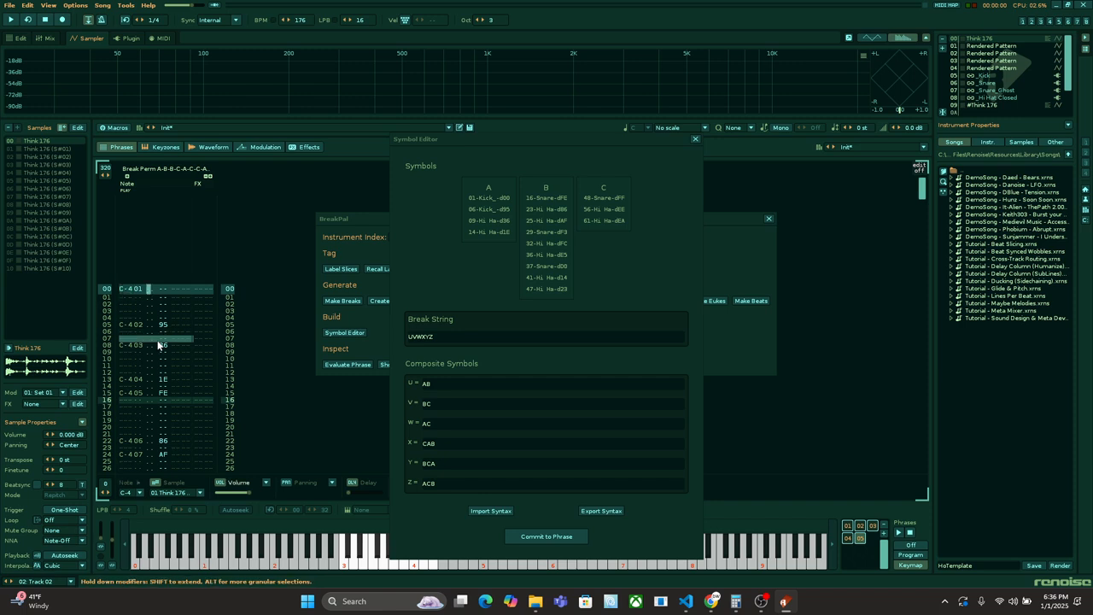
pyautogui.click(151, 312)
pyautogui.press('q')
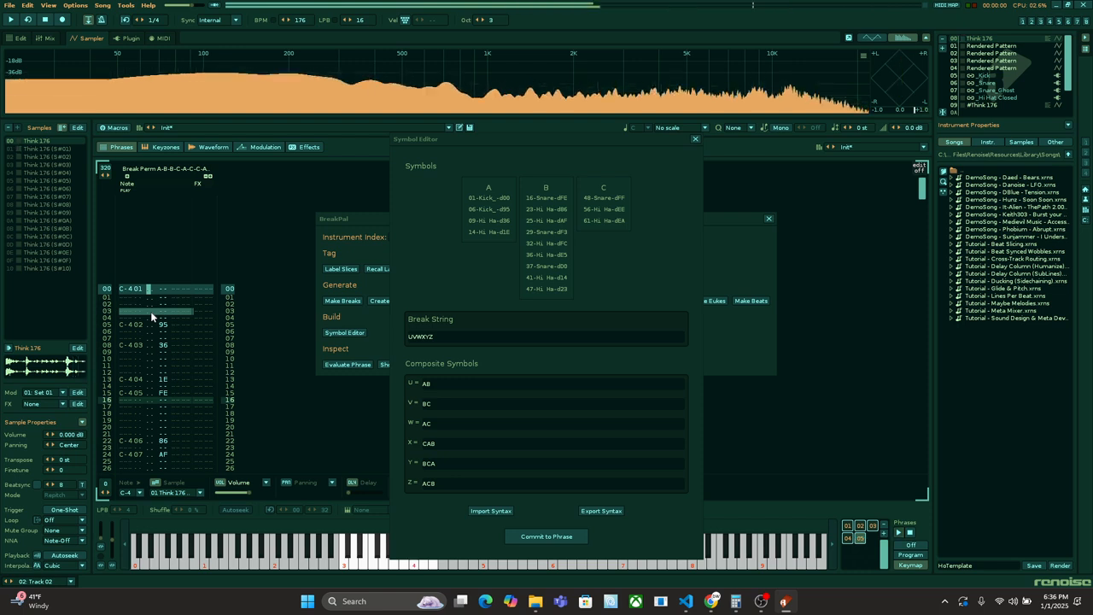
# Replace the break string with UUVVWWABCABC, commit it to a phrase and select that new phrase.
pyautogui.click(458, 334)
pyautogui.press('BackSpace')
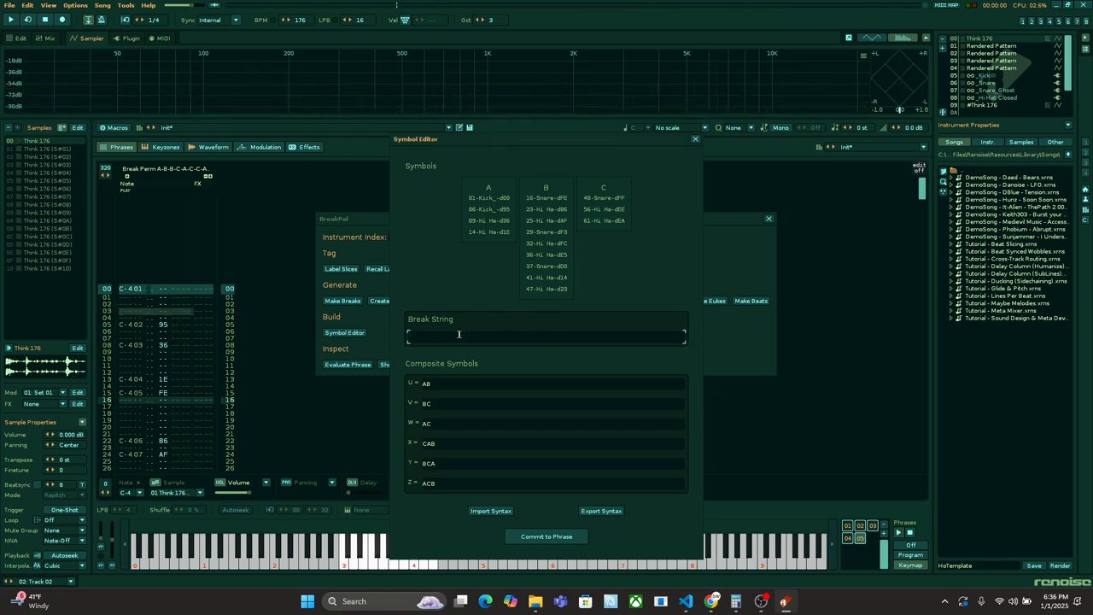
pyautogui.write('UUVVWWABCABC')
pyautogui.click(538, 536)
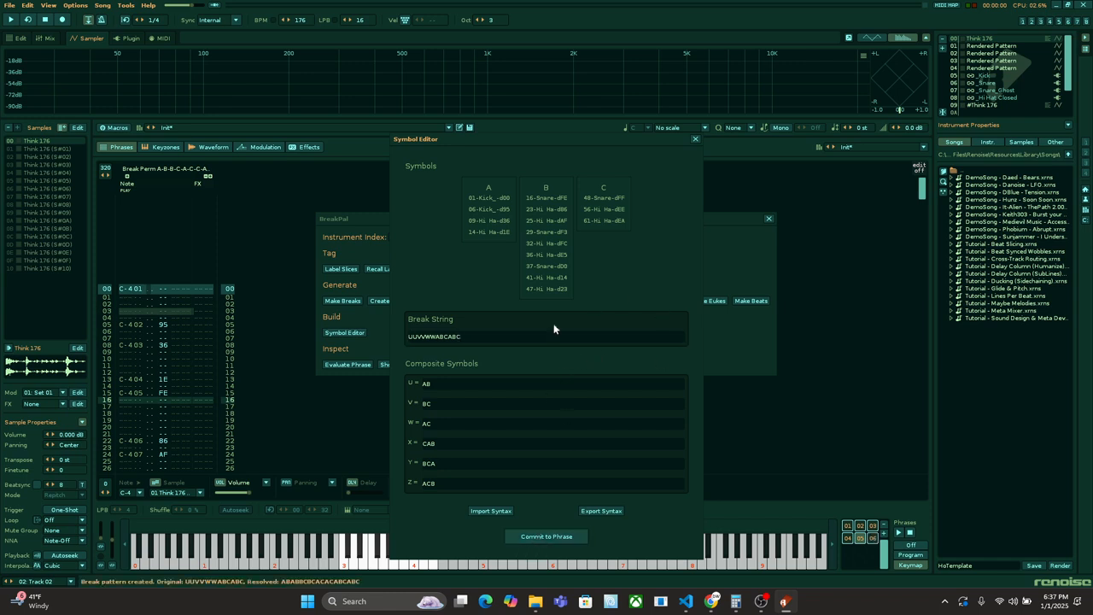
pyautogui.click(872, 538)
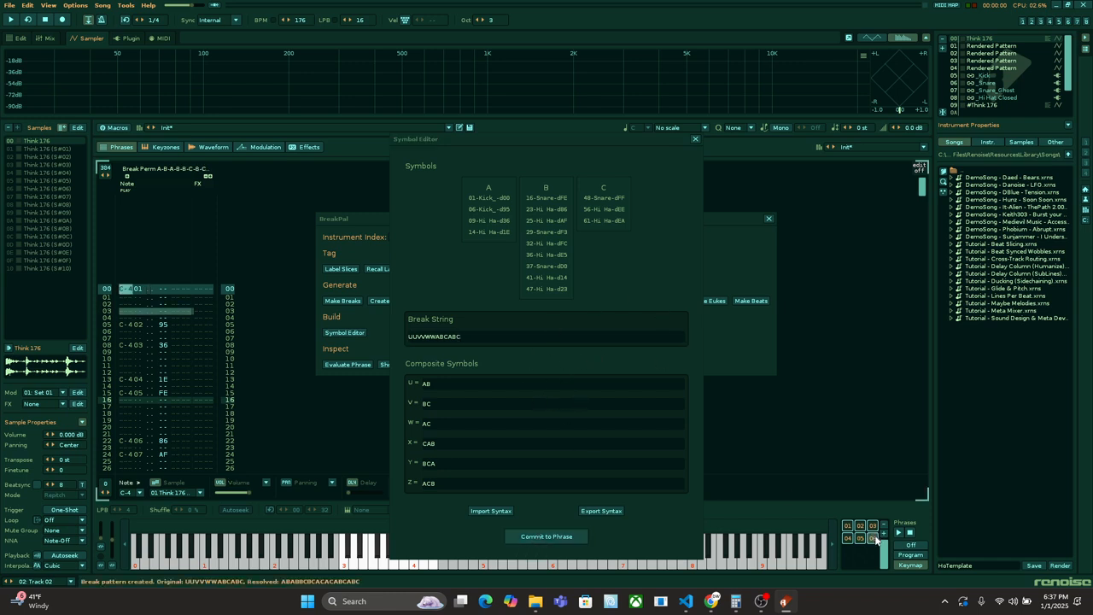
pyautogui.click(510, 336)
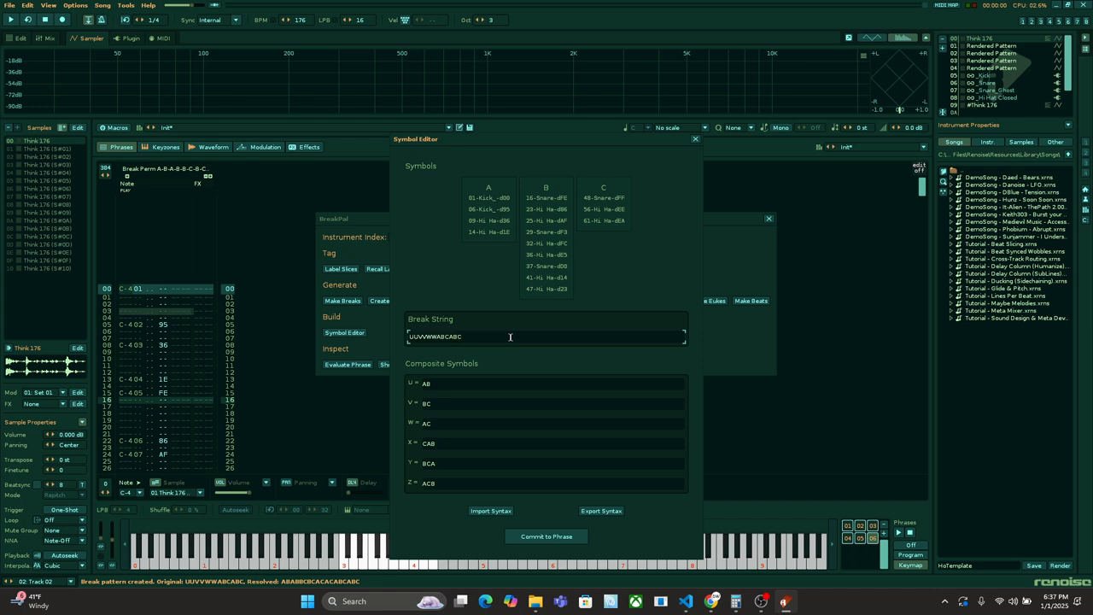
# Extend the break string to UUVVWWABCABCCBAABC, commit it to a phrase and select that new phrase.
pyautogui.write('CBA')
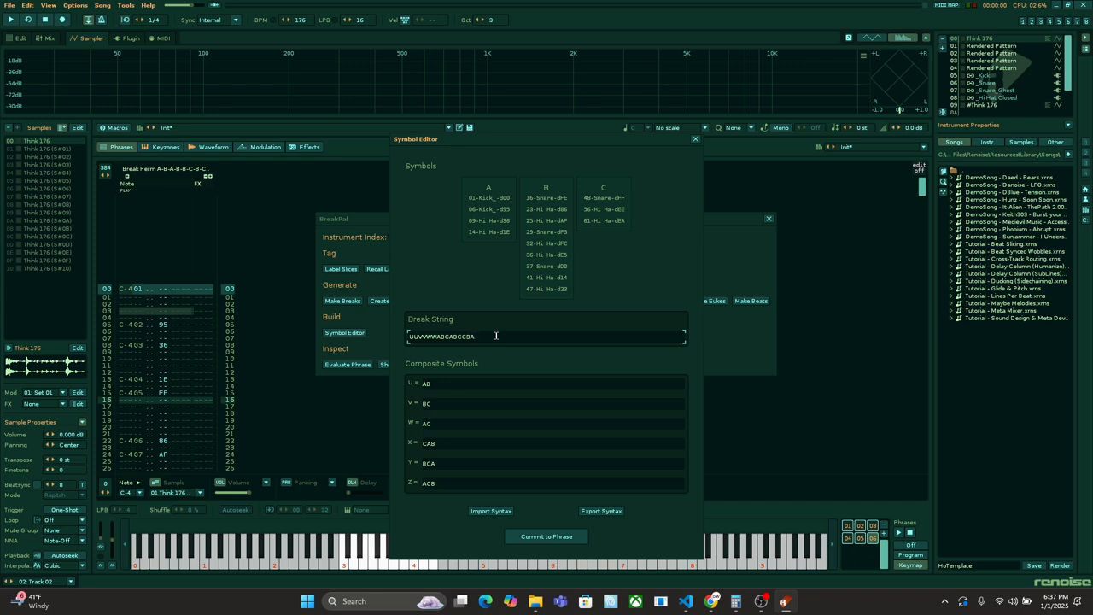
pyautogui.write('ABC')
pyautogui.click(550, 537)
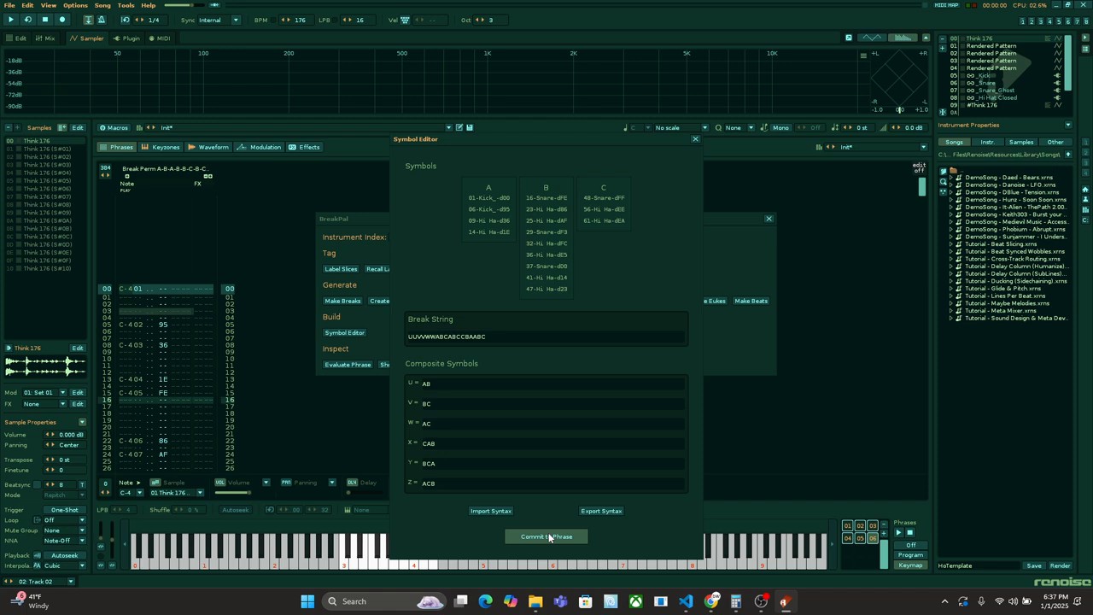
pyautogui.click(549, 536)
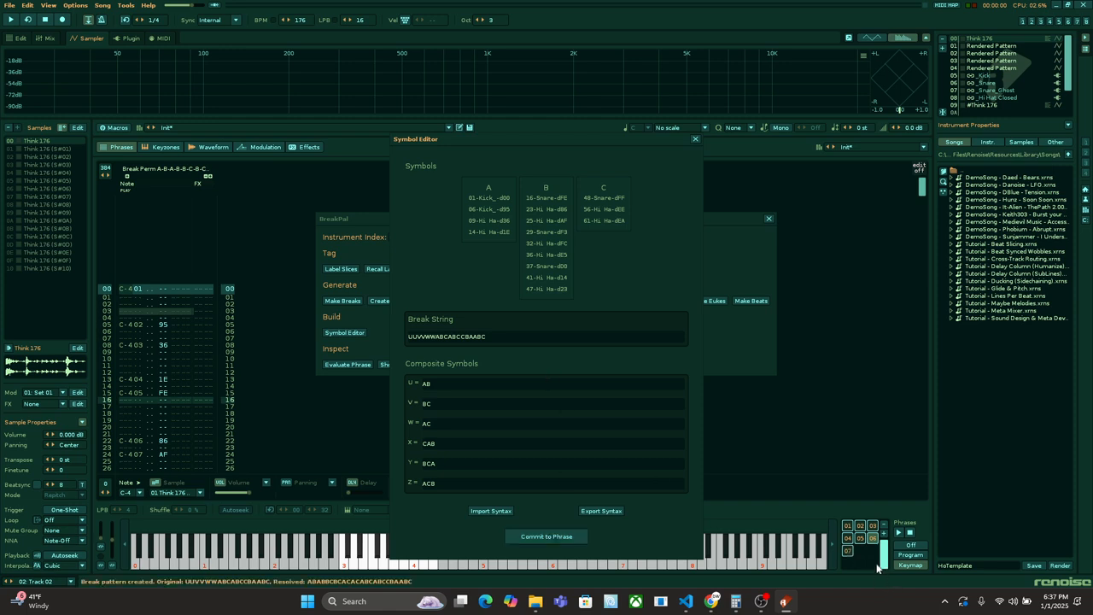
pyautogui.click(849, 552)
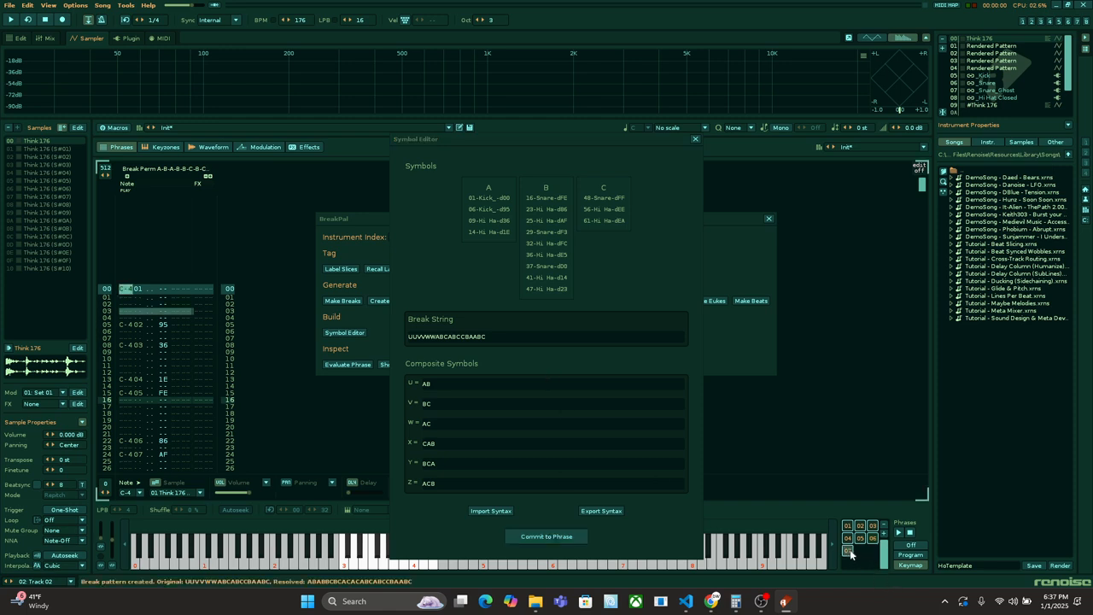
pyautogui.click(137, 345)
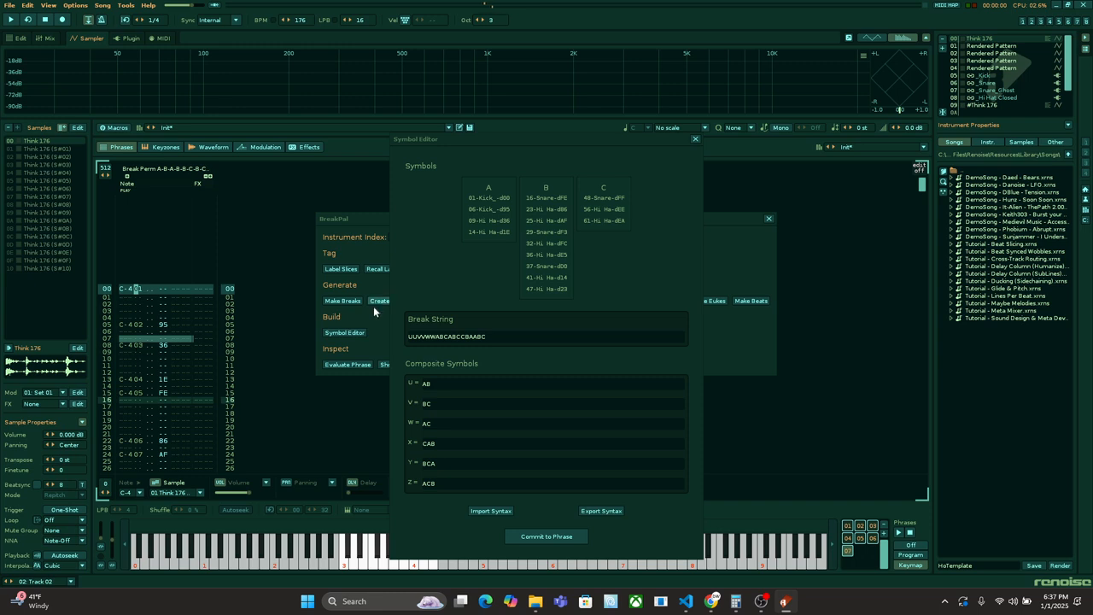
# Export the break string and composite symbols as a CSV syntax file named AAAAS in the GenerationNext folder.
pyautogui.click(492, 336)
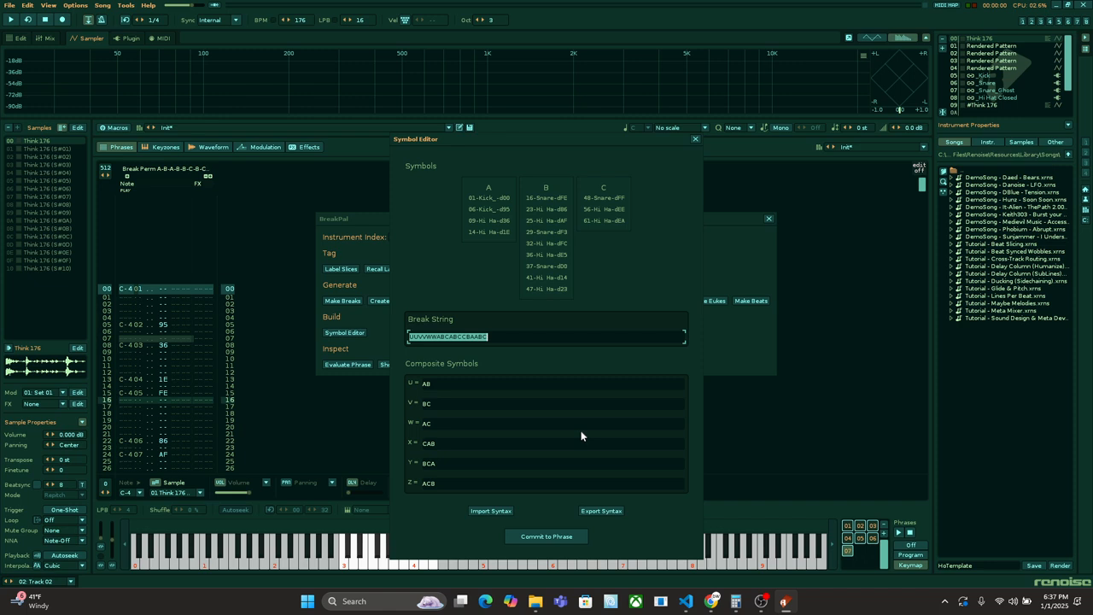
pyautogui.click(600, 510)
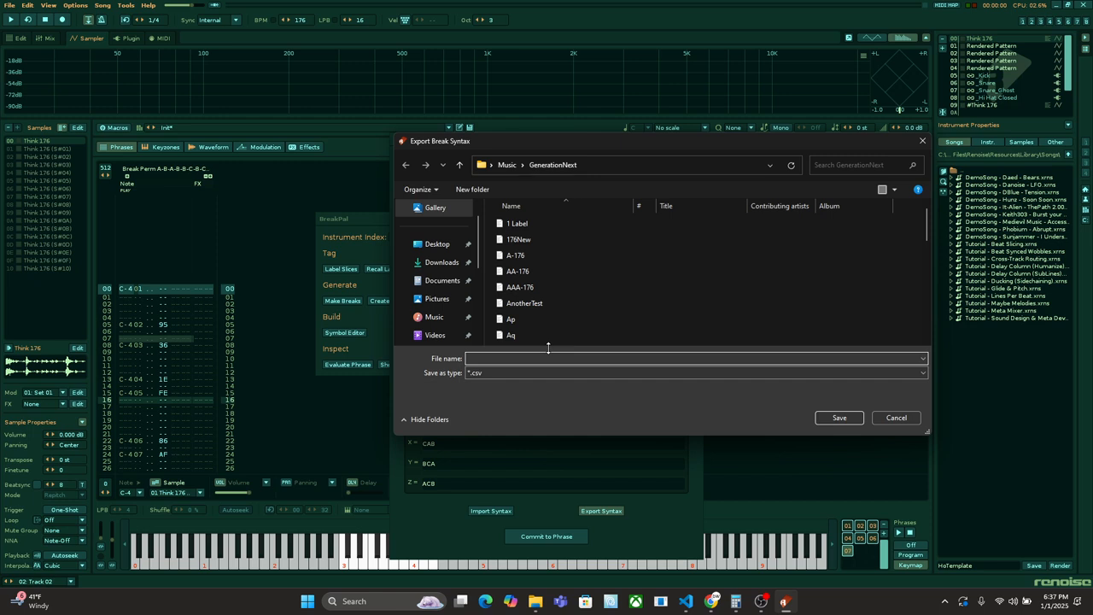
pyautogui.write('AAAAS')
pyautogui.click(840, 418)
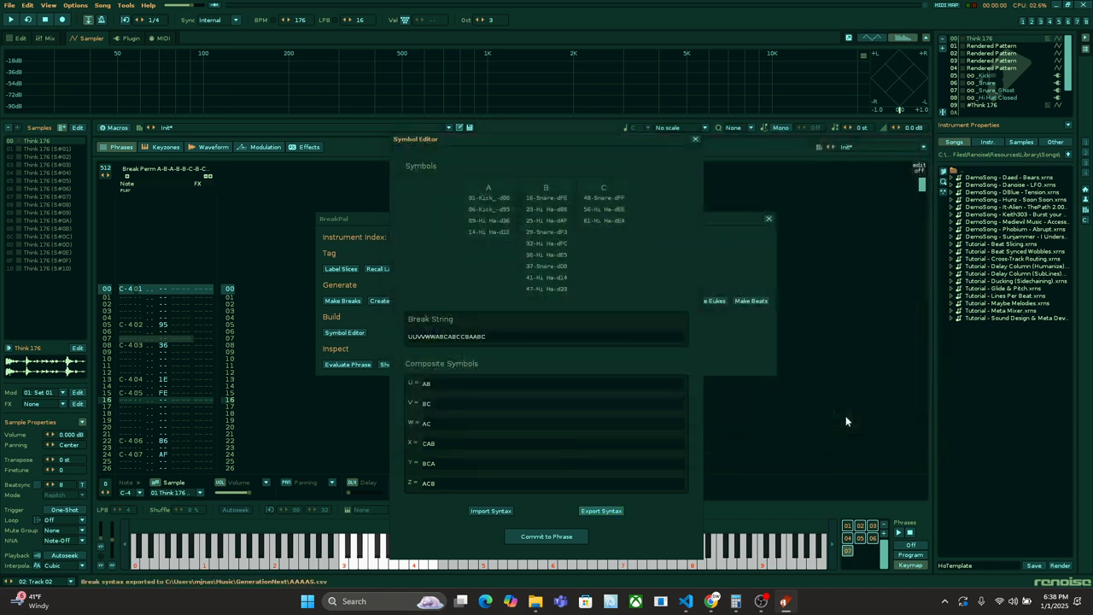
# Overwrite all six composite symbols U to Z and the break string with ABC.
pyautogui.click(505, 382)
pyautogui.write('ABC')
pyautogui.click(467, 403)
pyautogui.click(456, 383)
pyautogui.hotkey('ctrl', 'c')
pyautogui.click(451, 402)
pyautogui.hotkey('ctrl', 'v')
pyautogui.click(445, 423)
pyautogui.hotkey('ctrl', 'v')
pyautogui.click(446, 443)
pyautogui.click(444, 463)
pyautogui.hotkey('ctrl', 'v')
pyautogui.click(444, 483)
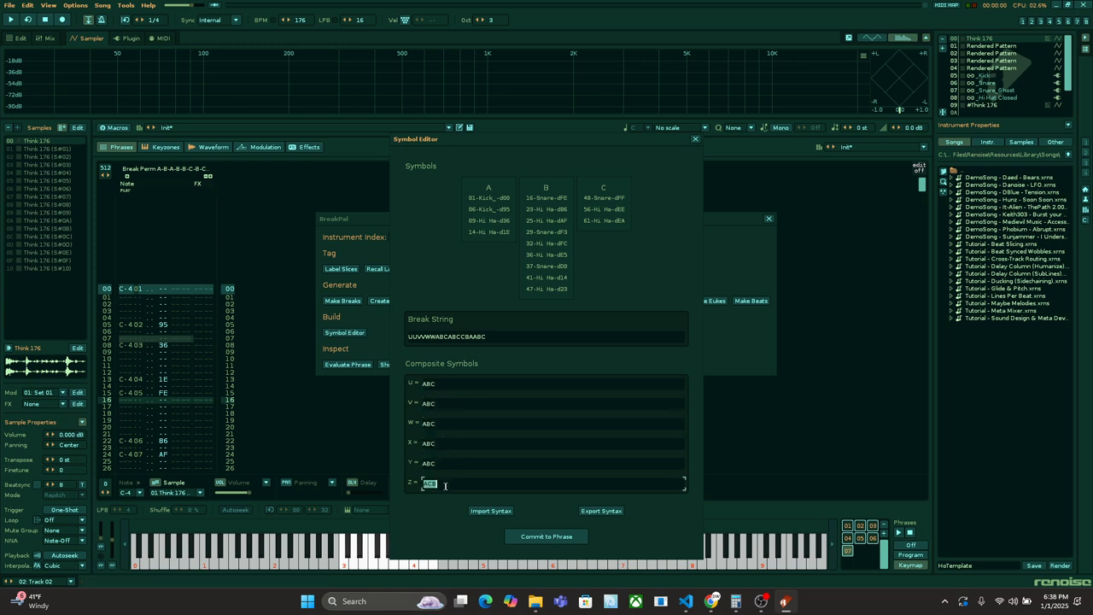
pyautogui.hotkey('ctrl', 'v')
pyautogui.doubleClick(466, 338)
pyautogui.hotkey('ctrl', 'v')
# Import the break syntax from the AAAAS file in the GenerationNext folder.
pyautogui.click(483, 511)
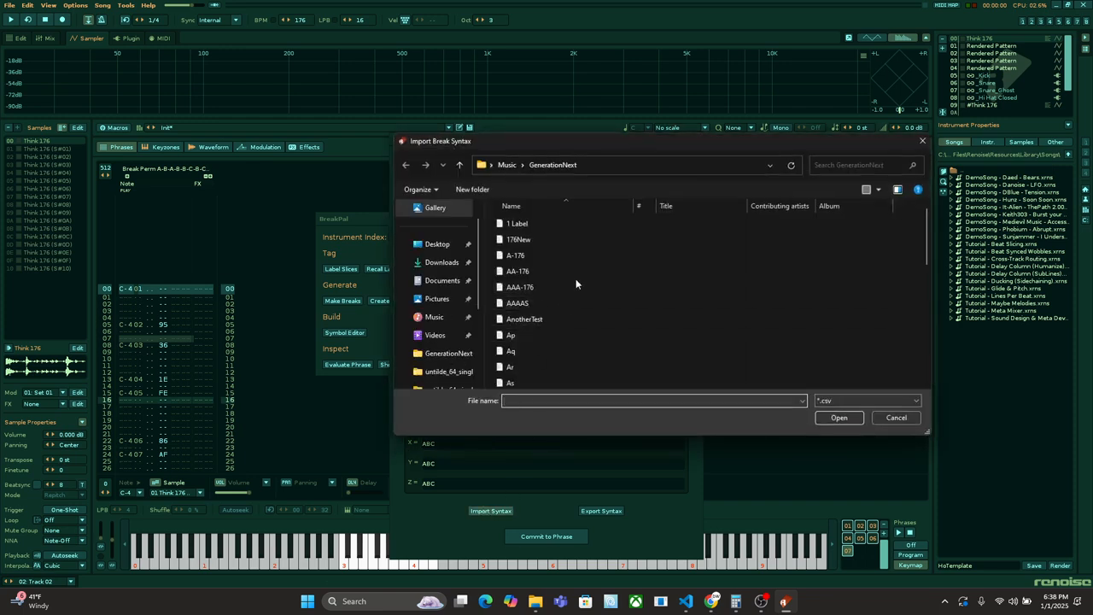
pyautogui.doubleClick(533, 303)
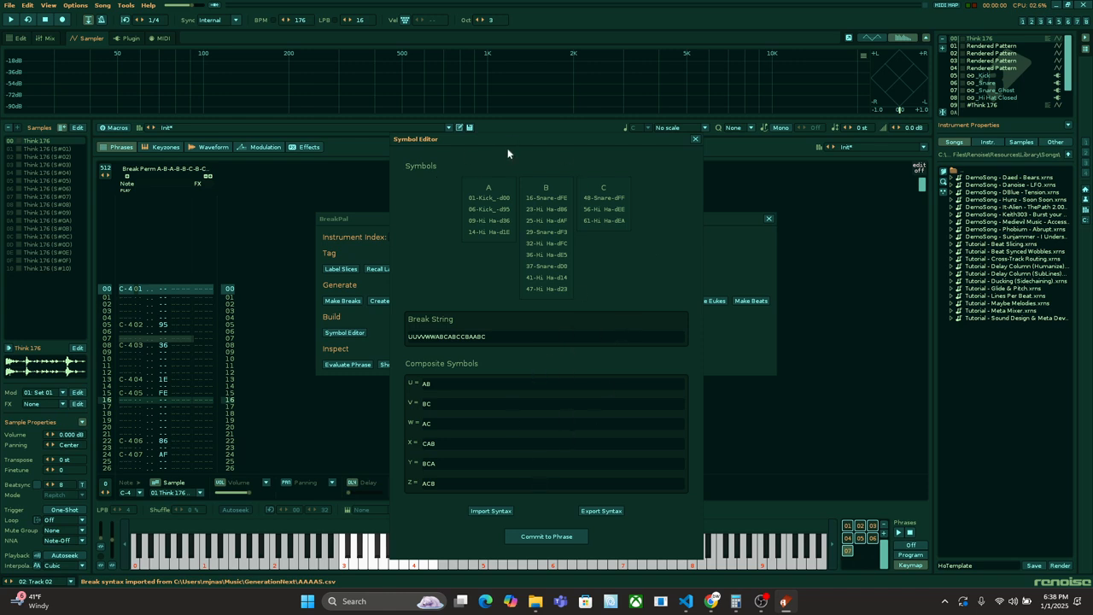
# Move the Symbol Editor off the BreakPal window and close it, then reposition the BreakPal window slightly lower.
pyautogui.moveTo(607, 143); pyautogui.dragTo(558, 70)
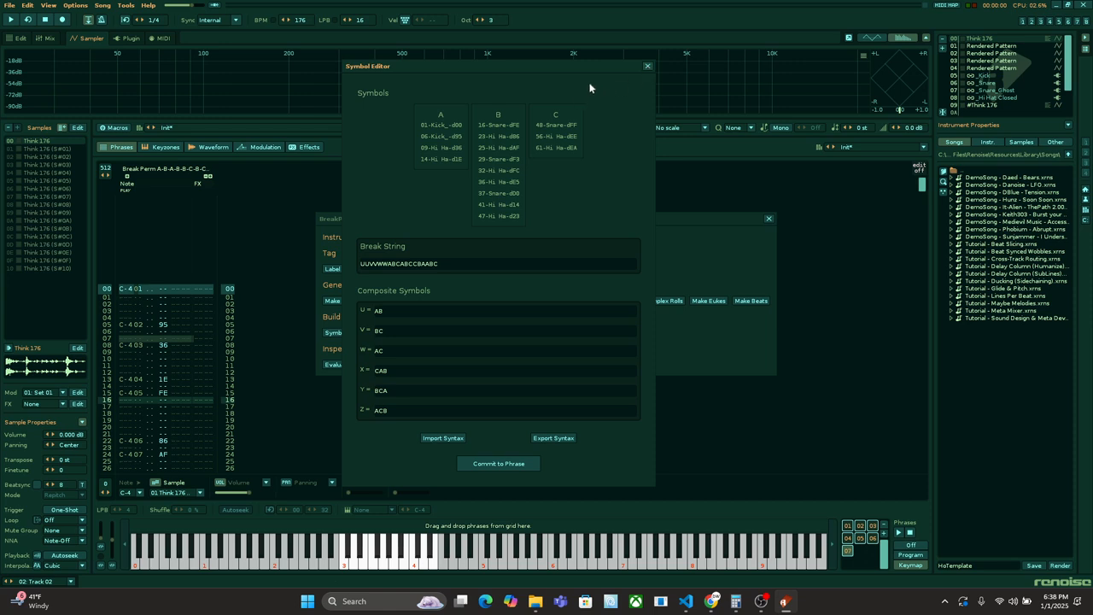
pyautogui.moveTo(603, 66); pyautogui.dragTo(769, 60)
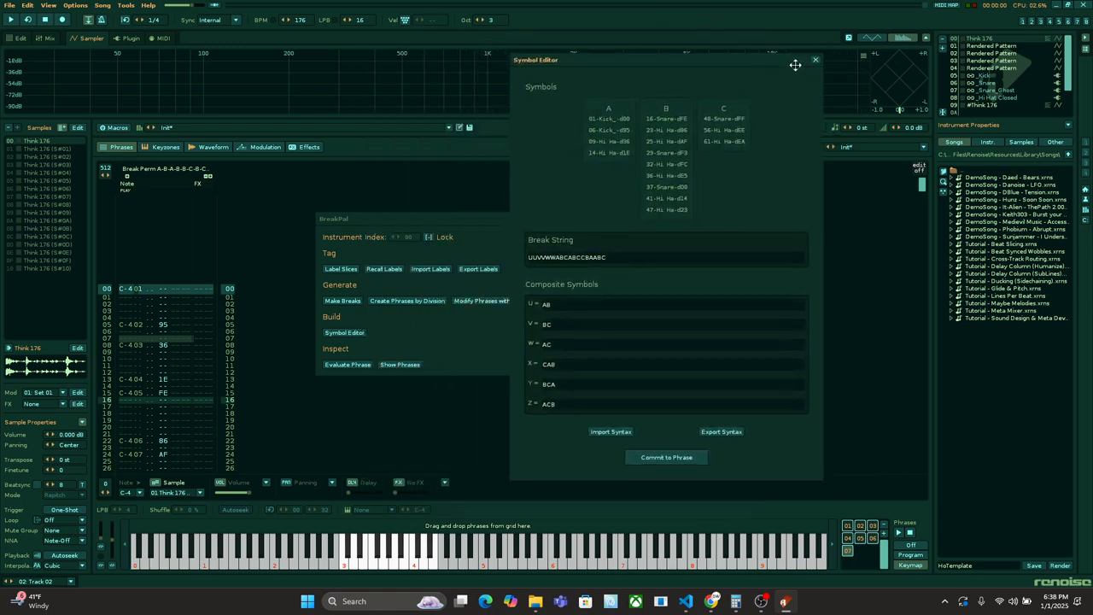
pyautogui.moveTo(780, 58); pyautogui.dragTo(843, 81)
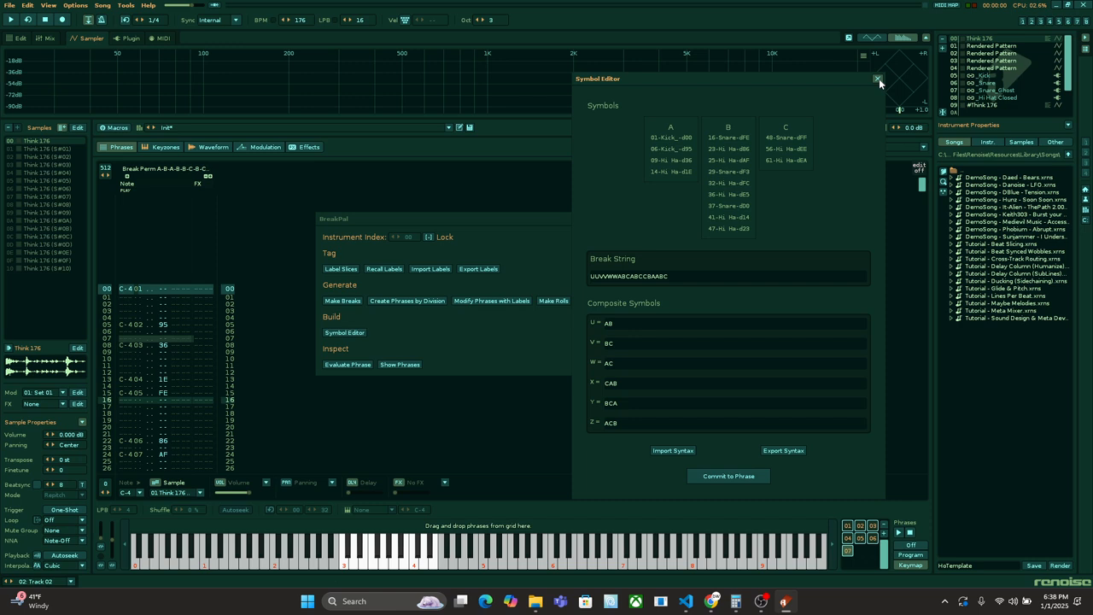
pyautogui.click(878, 78)
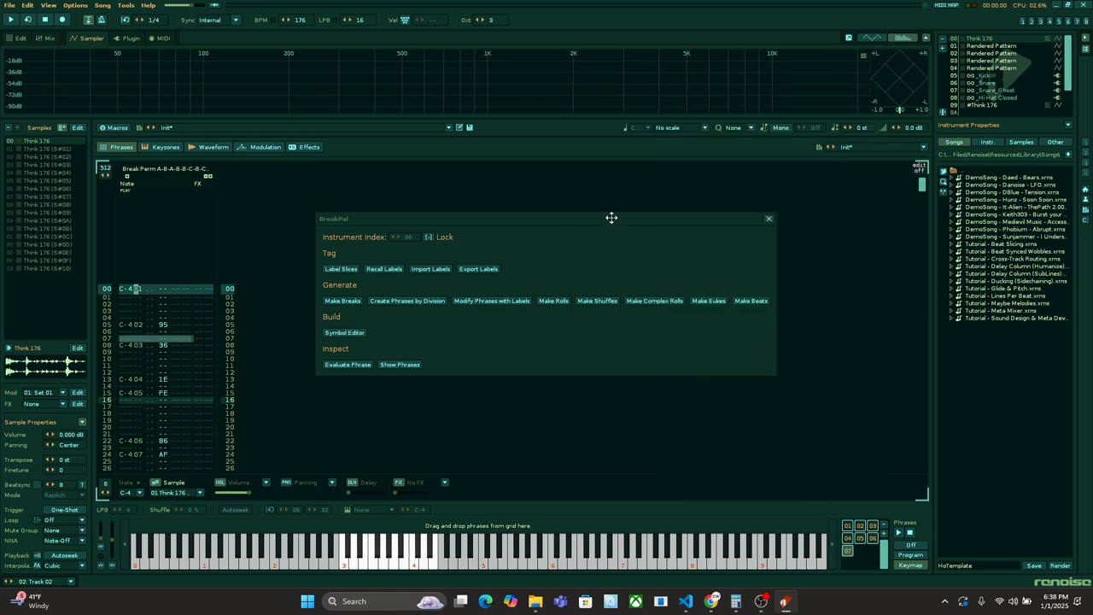
pyautogui.moveTo(608, 219)
pyautogui.mouseDown()
pyautogui.moveTo(720, 180)
pyautogui.moveTo(623, 227)
pyautogui.mouseUp()
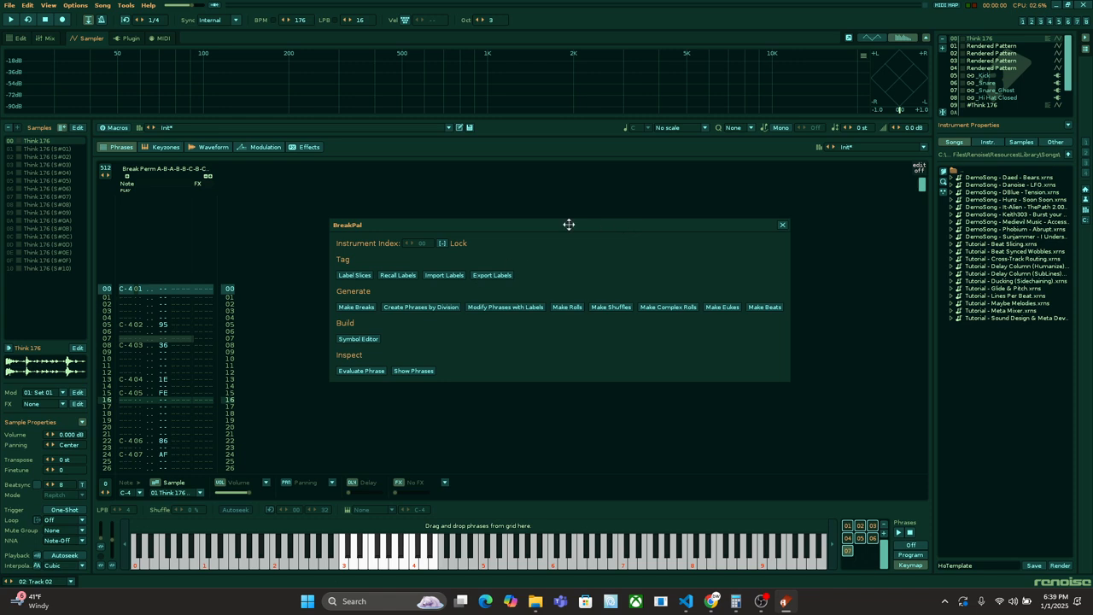
pyautogui.moveTo(501, 224); pyautogui.dragTo(488, 249)
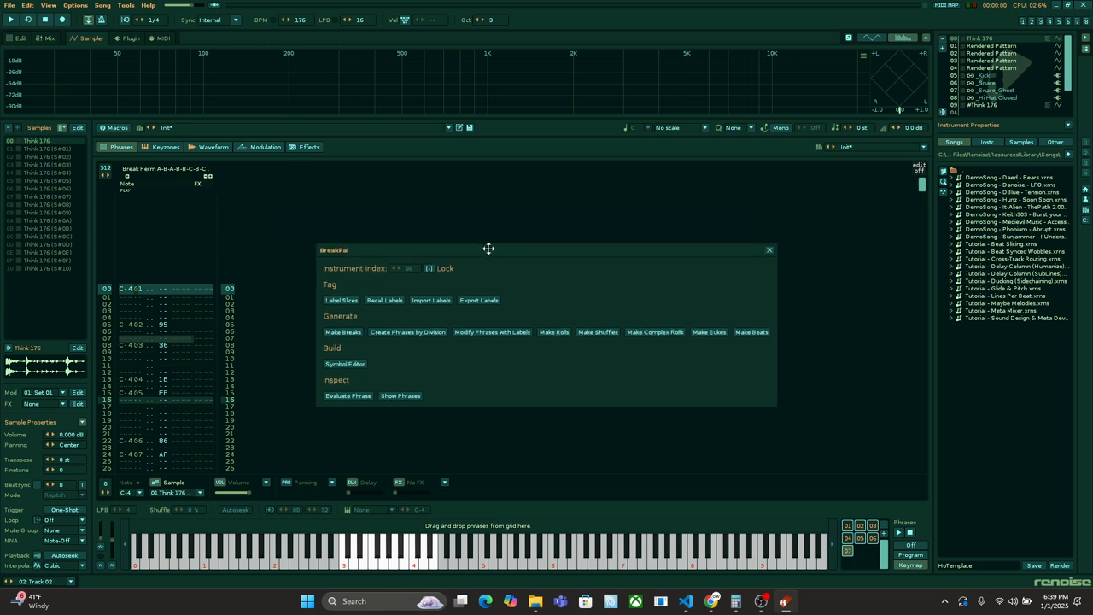